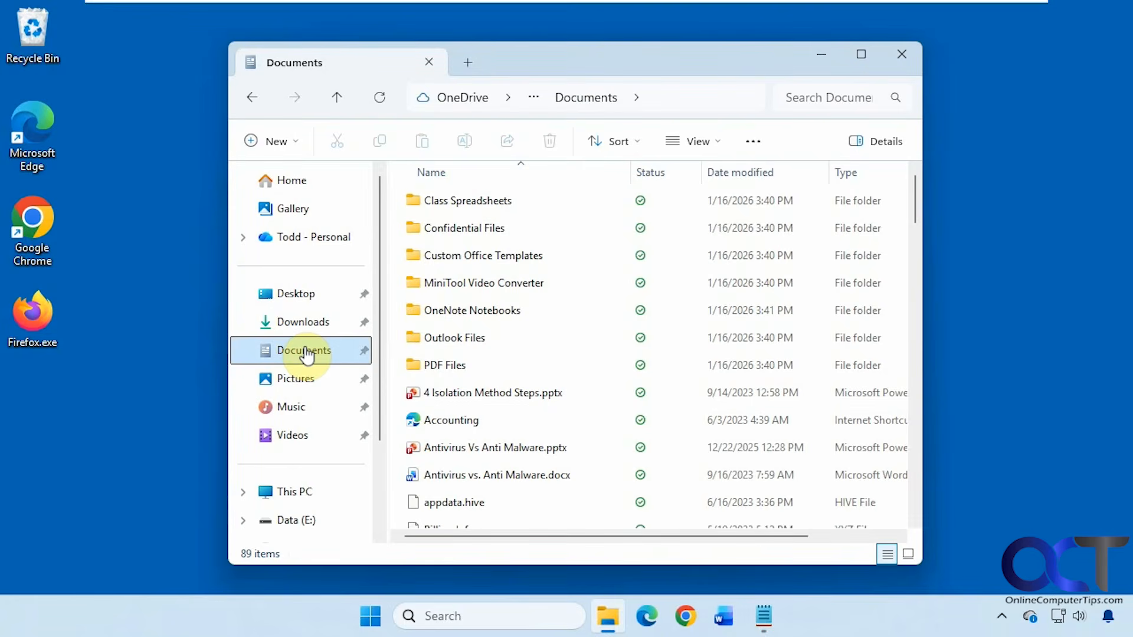
pyautogui.click(698, 100)
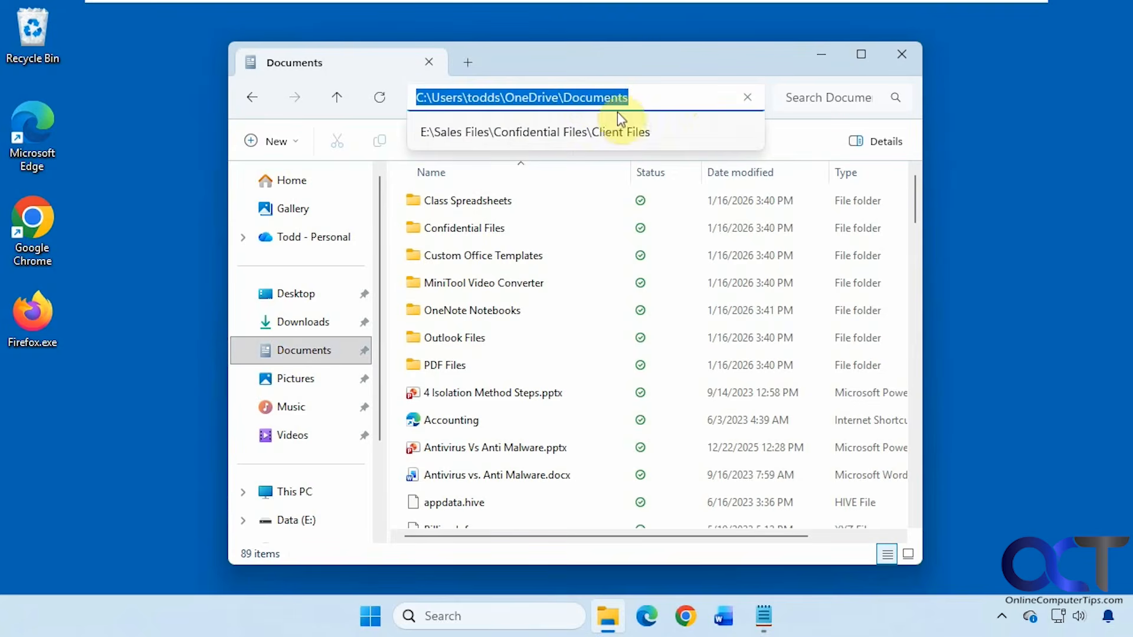
pyautogui.click(638, 62)
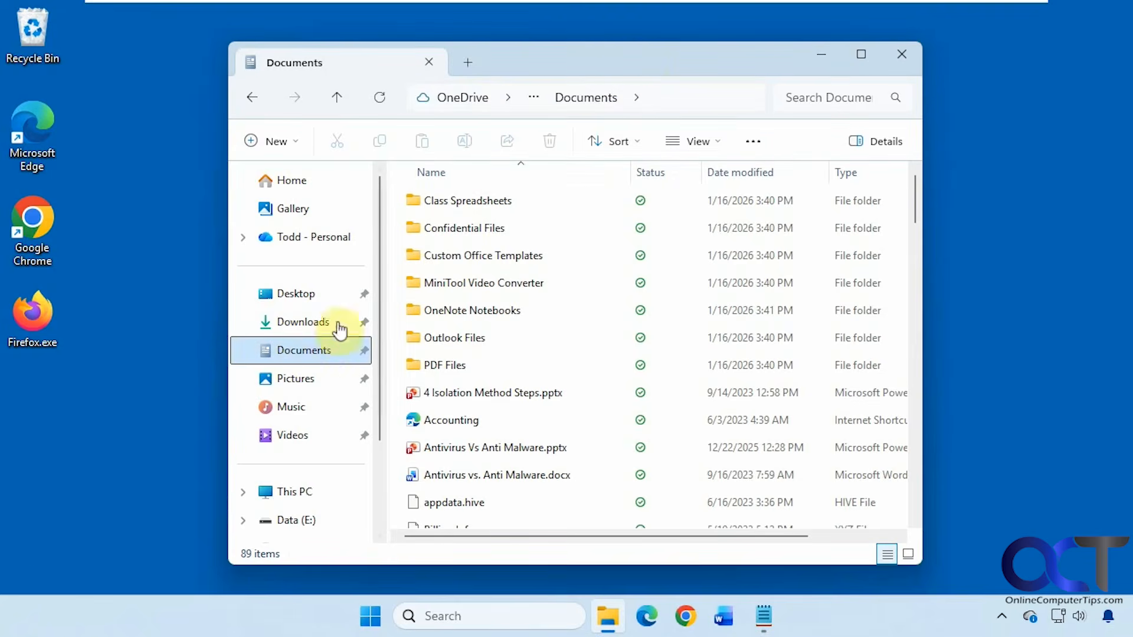
pyautogui.rightClick(305, 353)
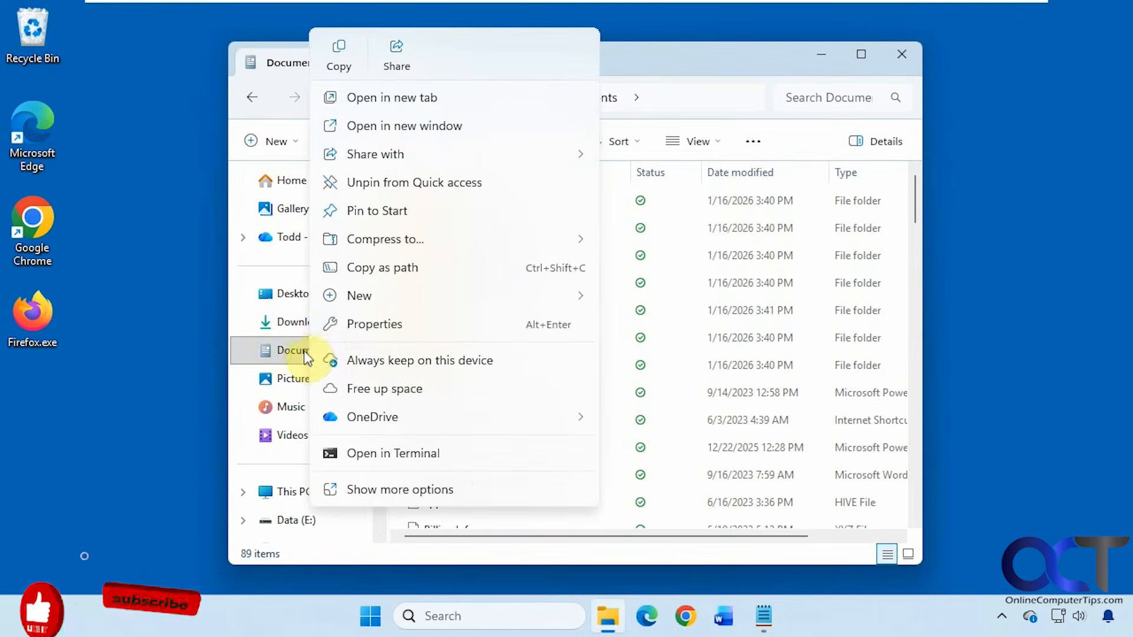
pyautogui.click(357, 323)
pyautogui.click(438, 183)
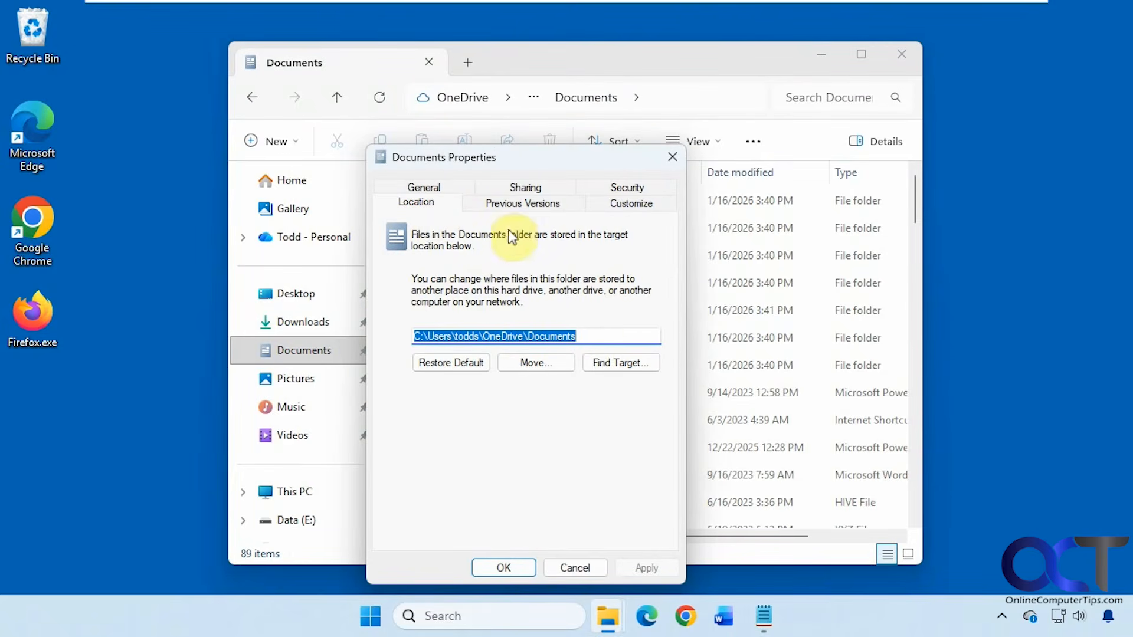
pyautogui.click(581, 568)
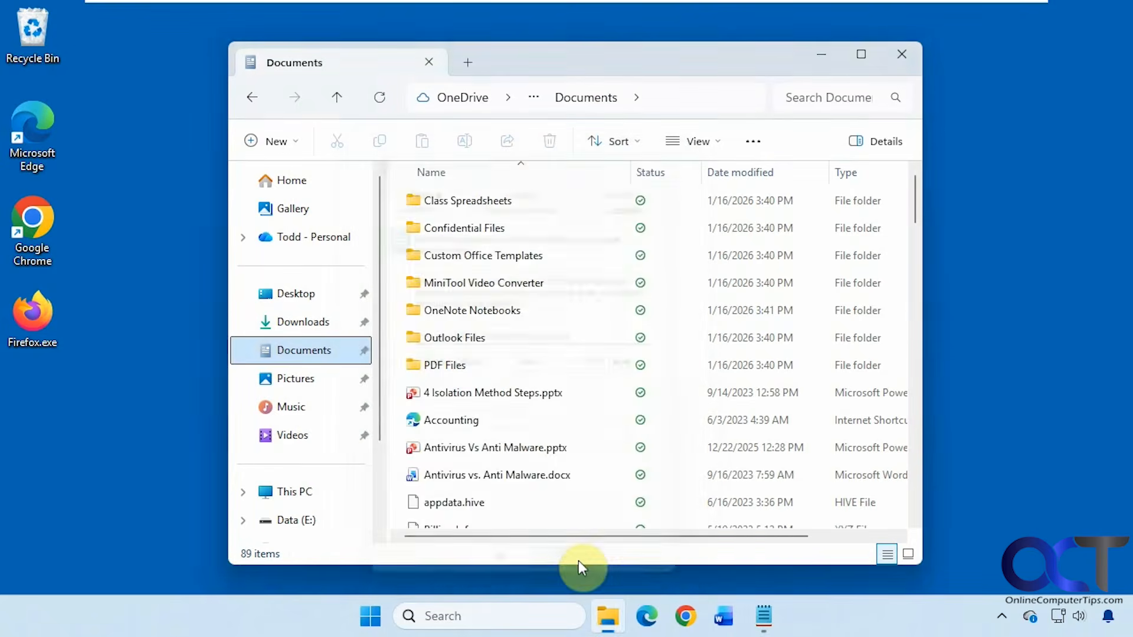
# Step: Launch Registry Editor from a 'reged' search and approve the UAC prompt
pyautogui.click(493, 617)
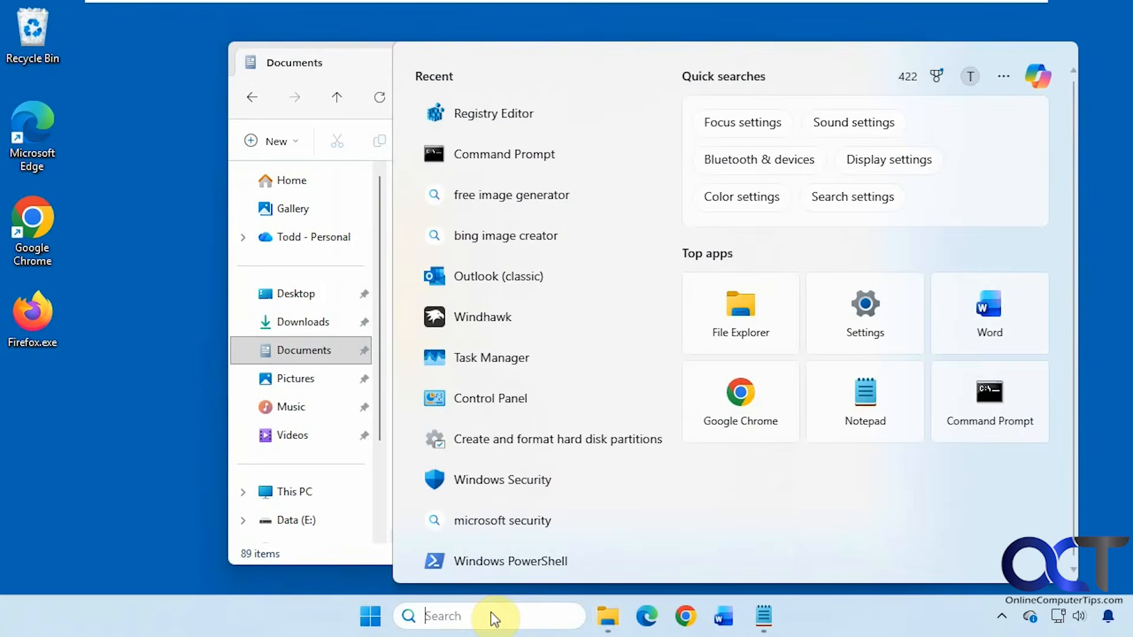
pyautogui.write('reged')
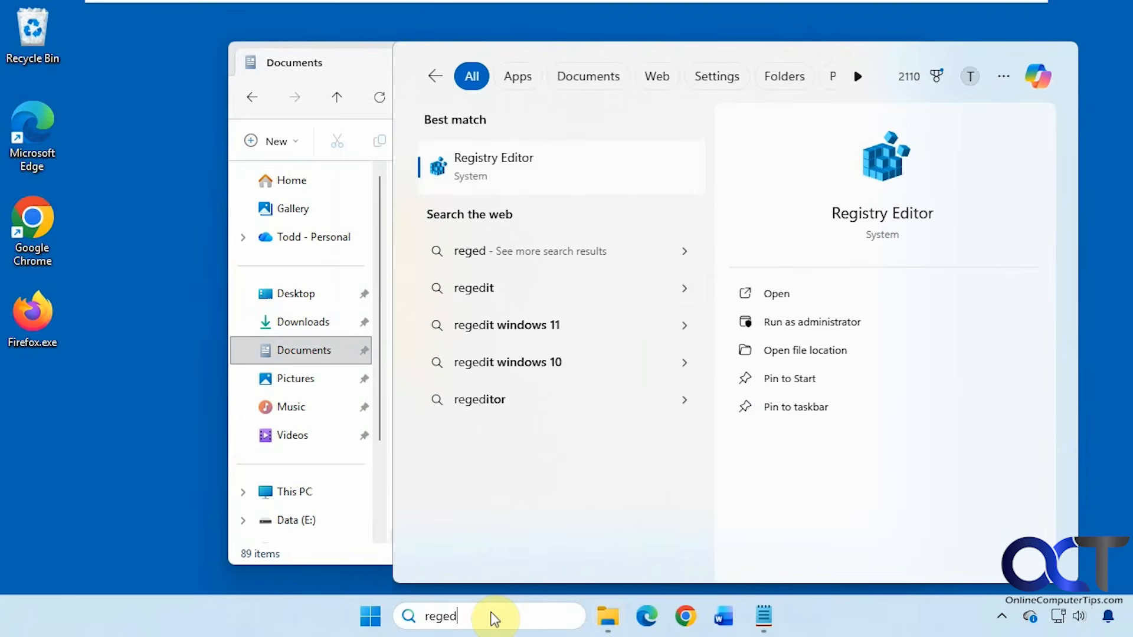
pyautogui.click(494, 171)
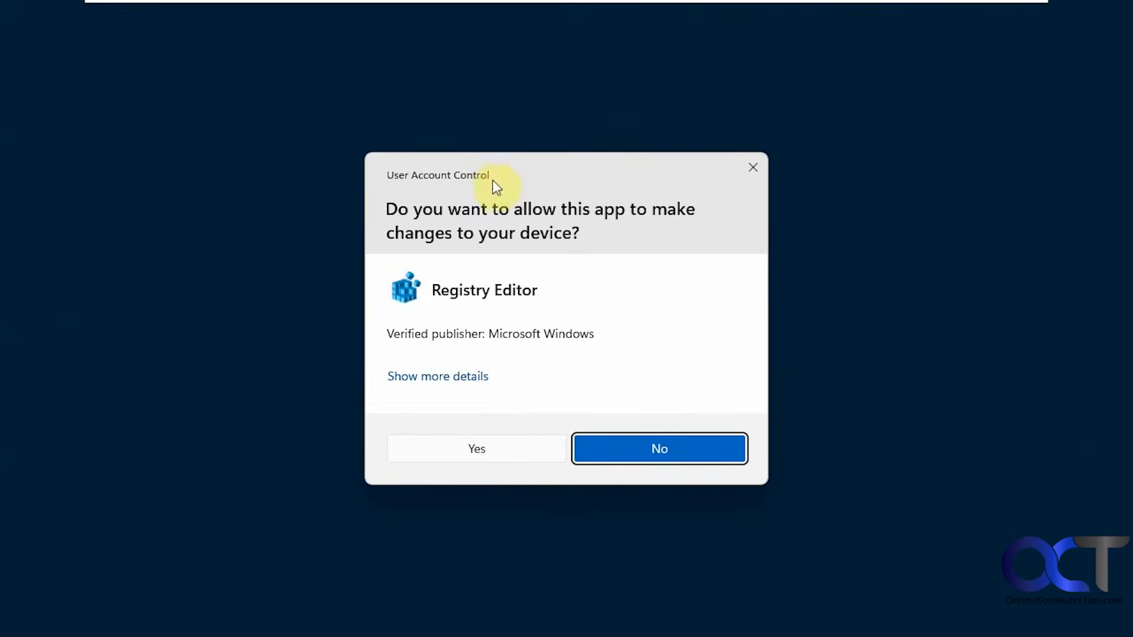
pyautogui.click(477, 447)
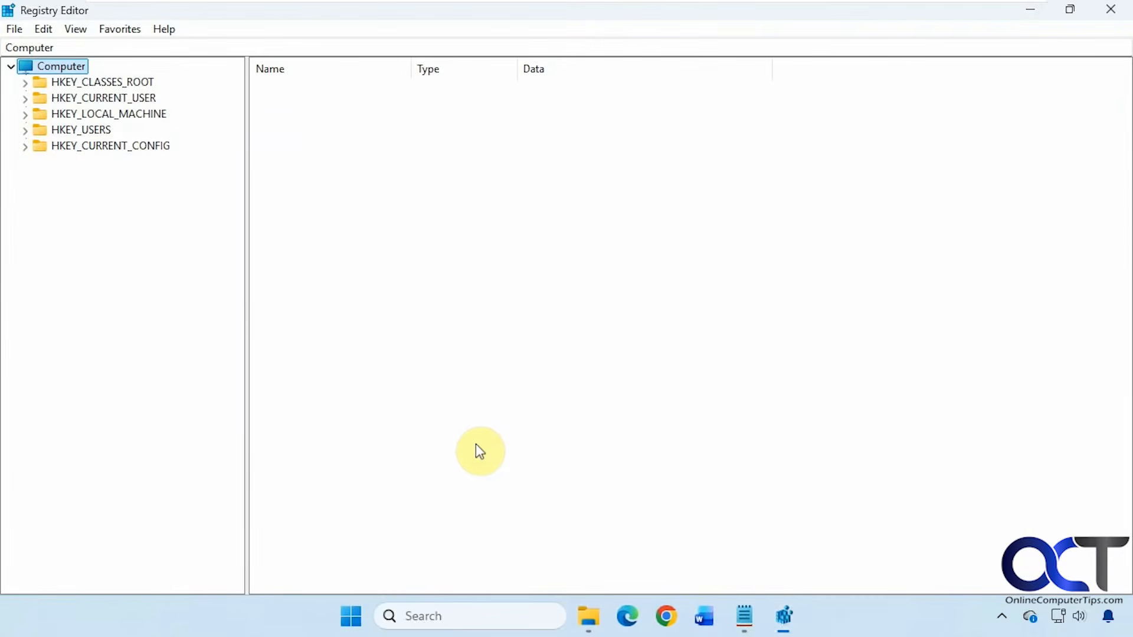
# Step: Copy the User Shell Folders path from Notepad and paste it into Registry Editor's address bar to go there
pyautogui.click(745, 616)
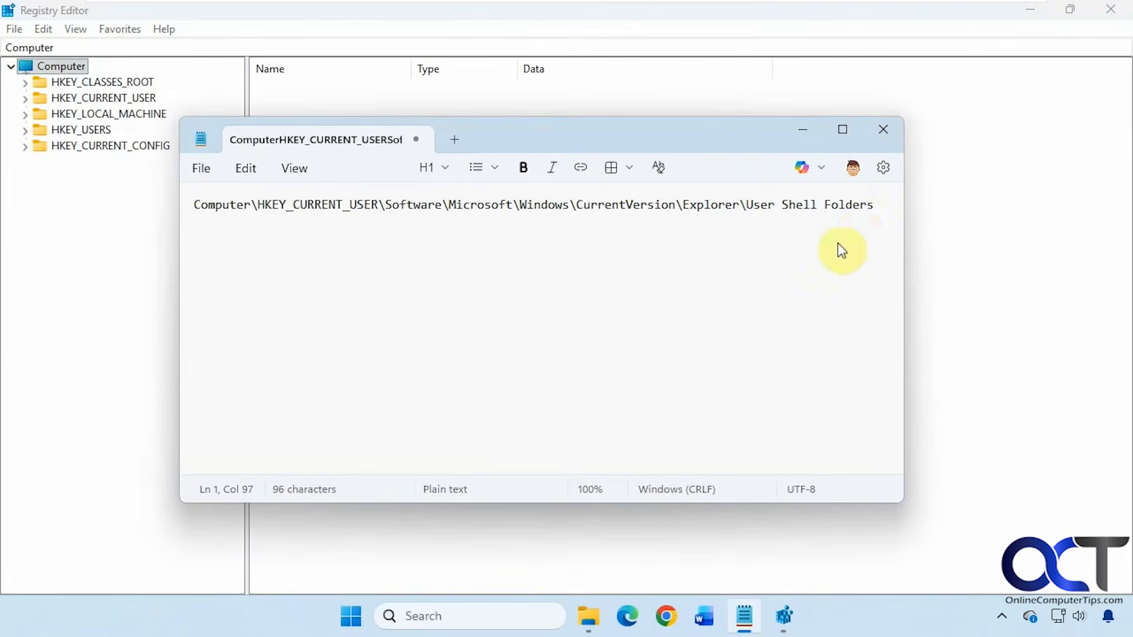
pyautogui.moveTo(875, 207); pyautogui.dragTo(182, 203)
pyautogui.hotkey('ctrl', 'c')
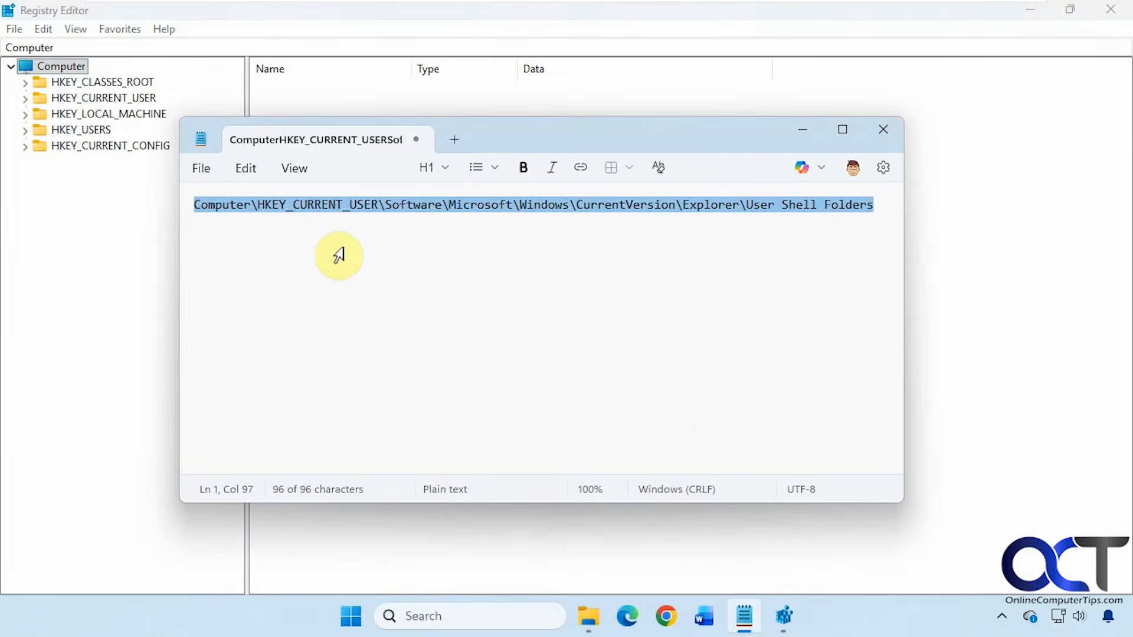
pyautogui.click(151, 42)
pyautogui.moveTo(130, 46); pyautogui.dragTo(18, 46)
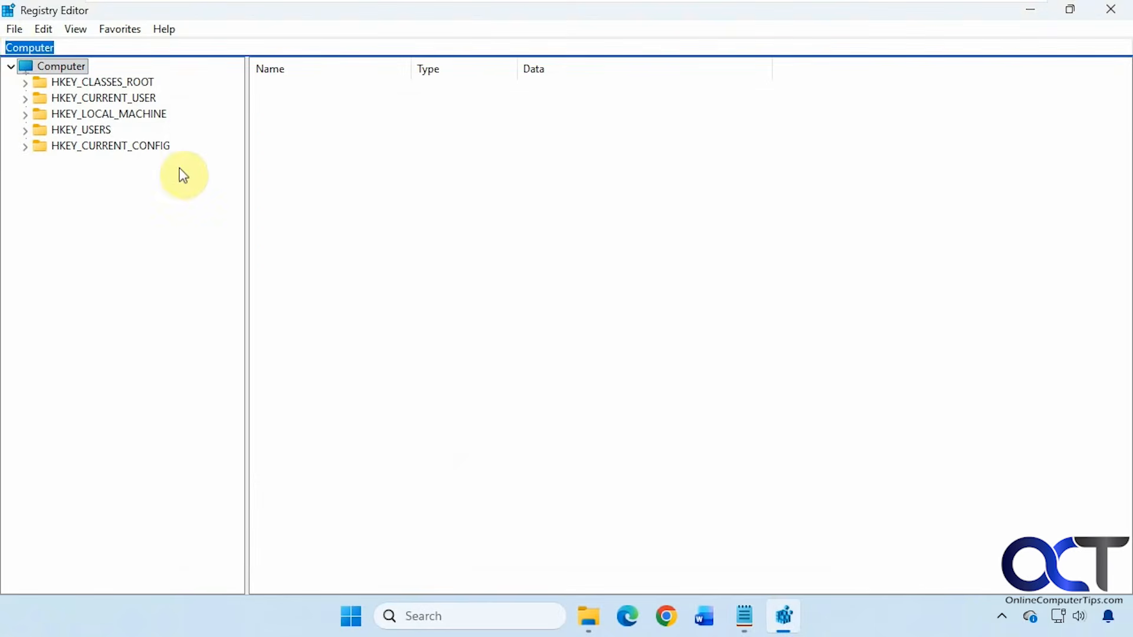
pyautogui.hotkey('ctrl', 'v')
pyautogui.press('Return')
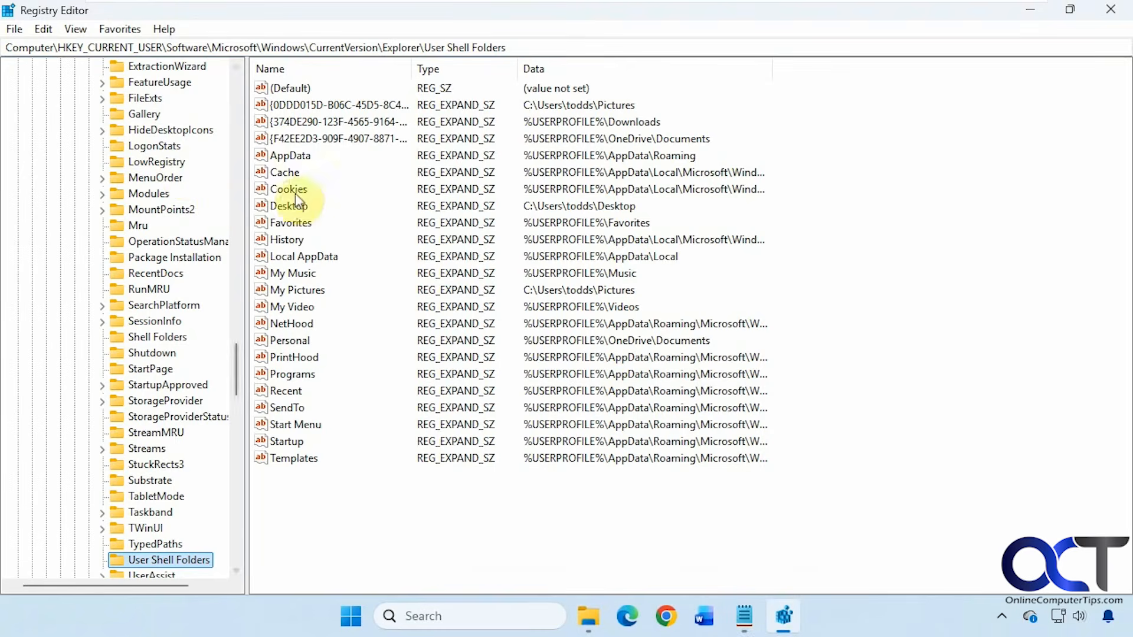
# Step: Edit the Personal value, removing 'OneDrive\' so its data reads %USERPROFILE%\Documents
pyautogui.click(288, 273)
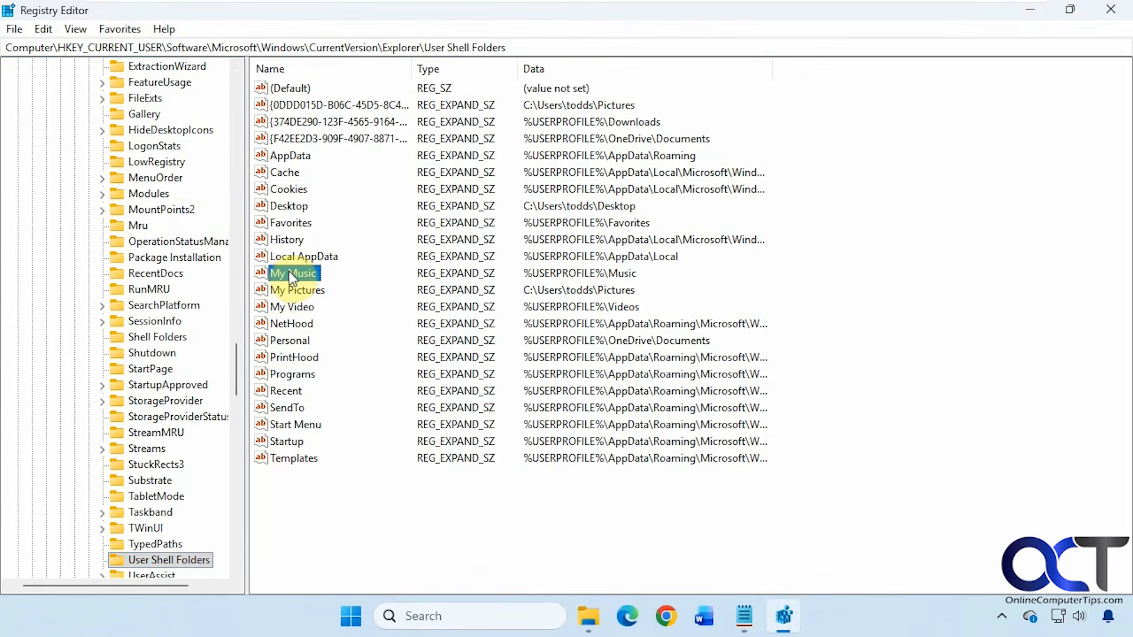
pyautogui.click(293, 289)
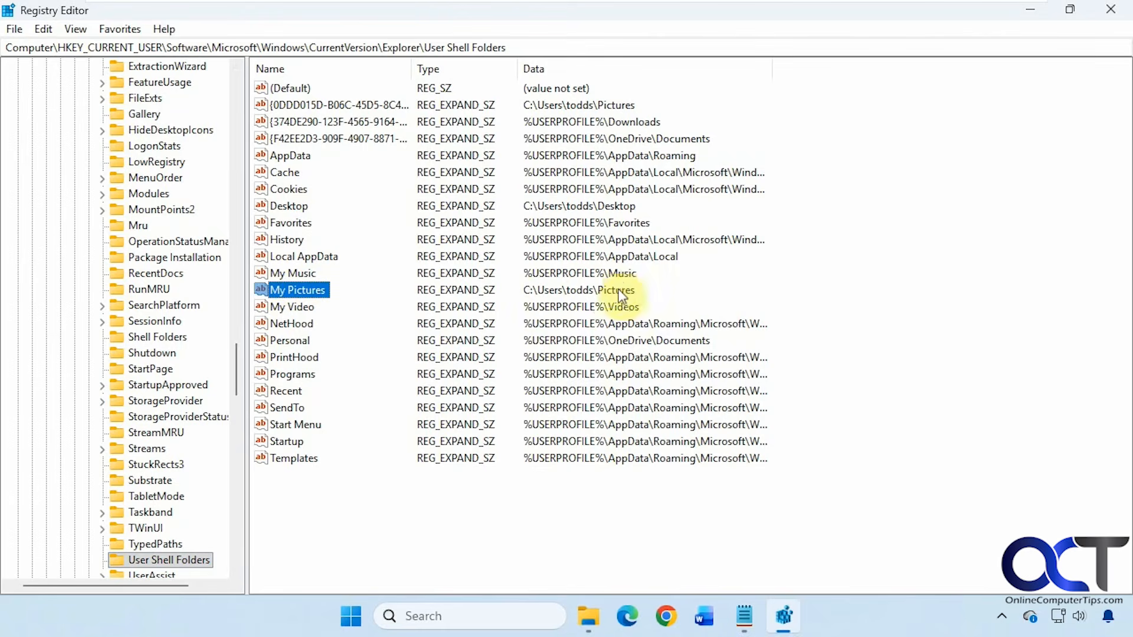
pyautogui.click(298, 342)
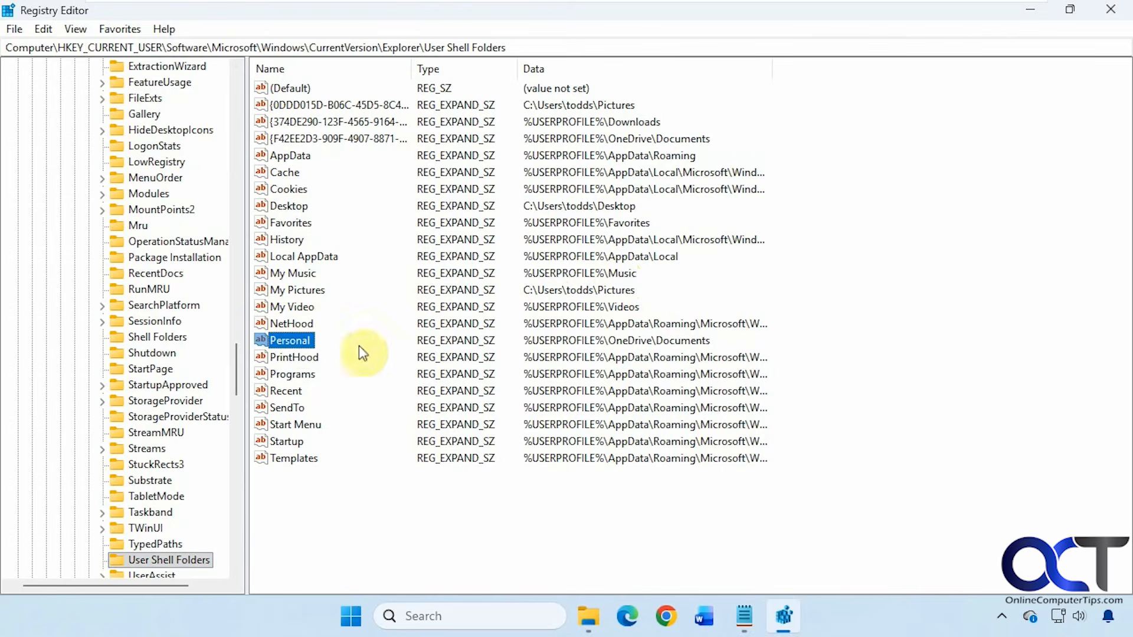
pyautogui.doubleClick(294, 341)
pyautogui.click(183, 171)
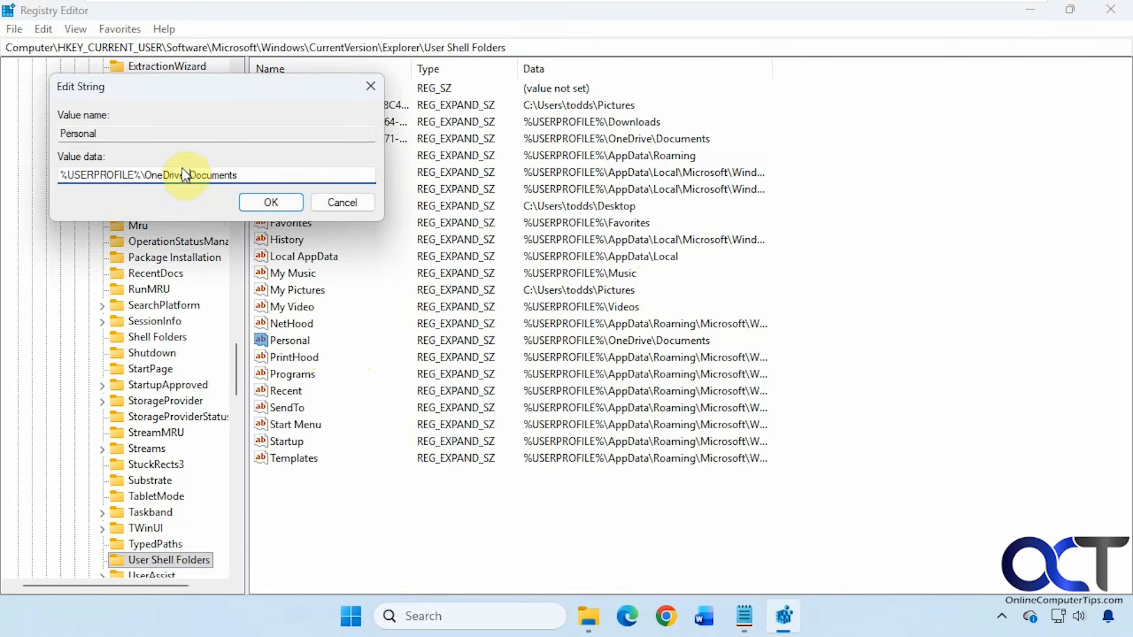
pyautogui.press('BackSpace')
pyautogui.press('BackSpace')
pyautogui.press('BackSpace')
pyautogui.press('BackSpace')
pyautogui.press('BackSpace')
pyautogui.press('BackSpace')
pyautogui.press('BackSpace')
pyautogui.press('BackSpace')
pyautogui.press('BackSpace')
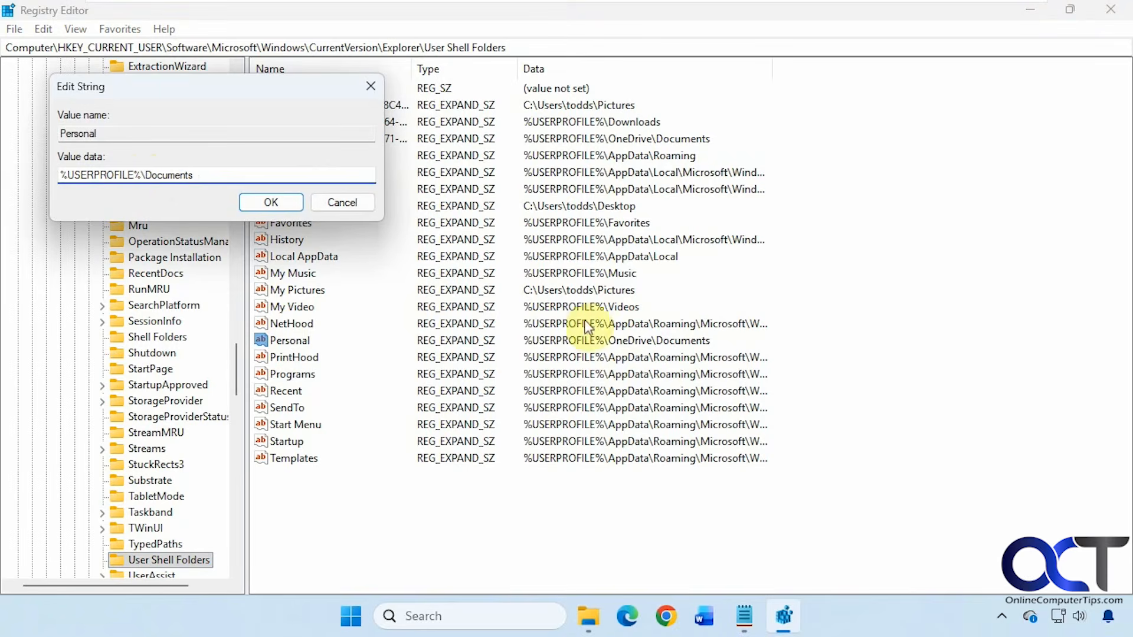
pyautogui.click(271, 203)
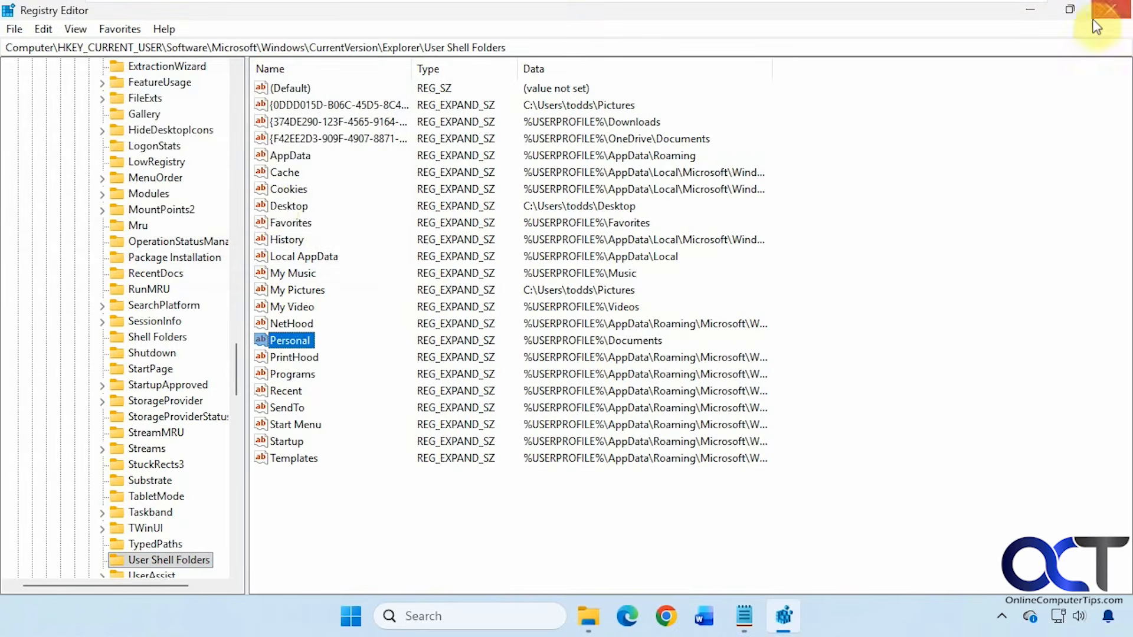
# Step: Close Registry Editor, the Notepad note and the Documents File Explorer window
pyautogui.click(1103, 13)
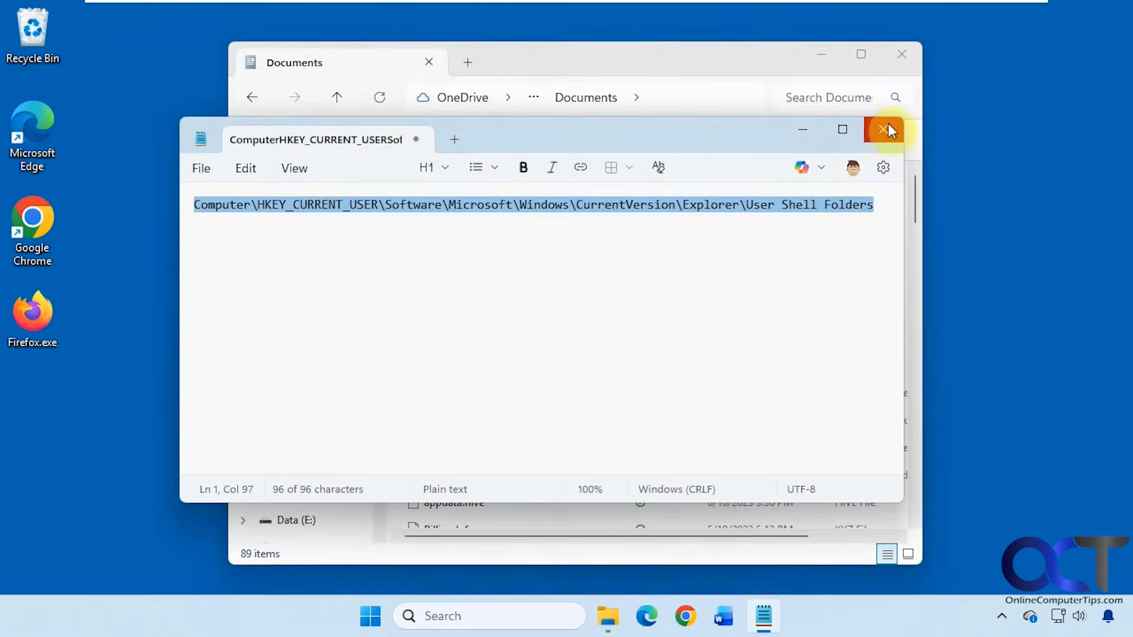
pyautogui.click(882, 128)
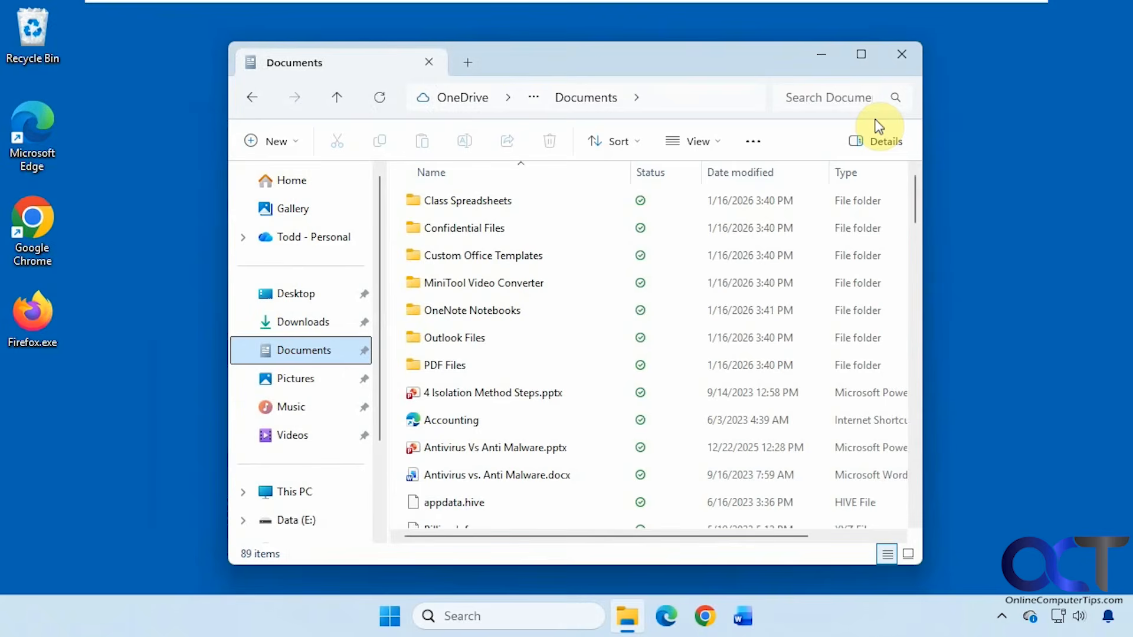
pyautogui.click(904, 54)
# Step: Sign out from the Start menu account options and sign back in with the account PIN
pyautogui.click(390, 614)
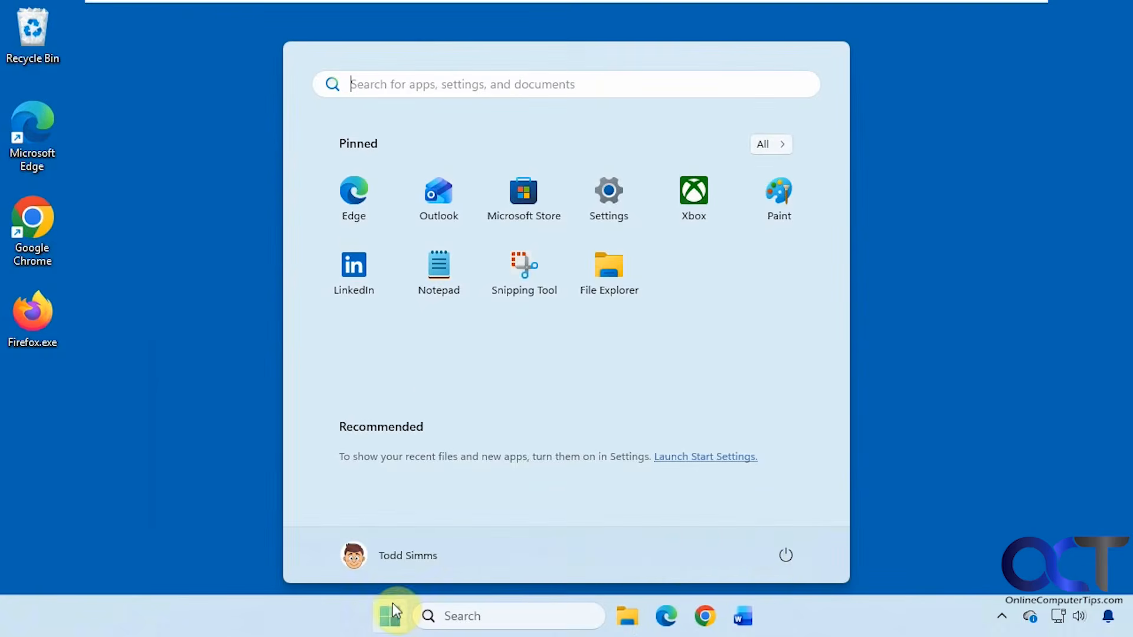
pyautogui.click(430, 549)
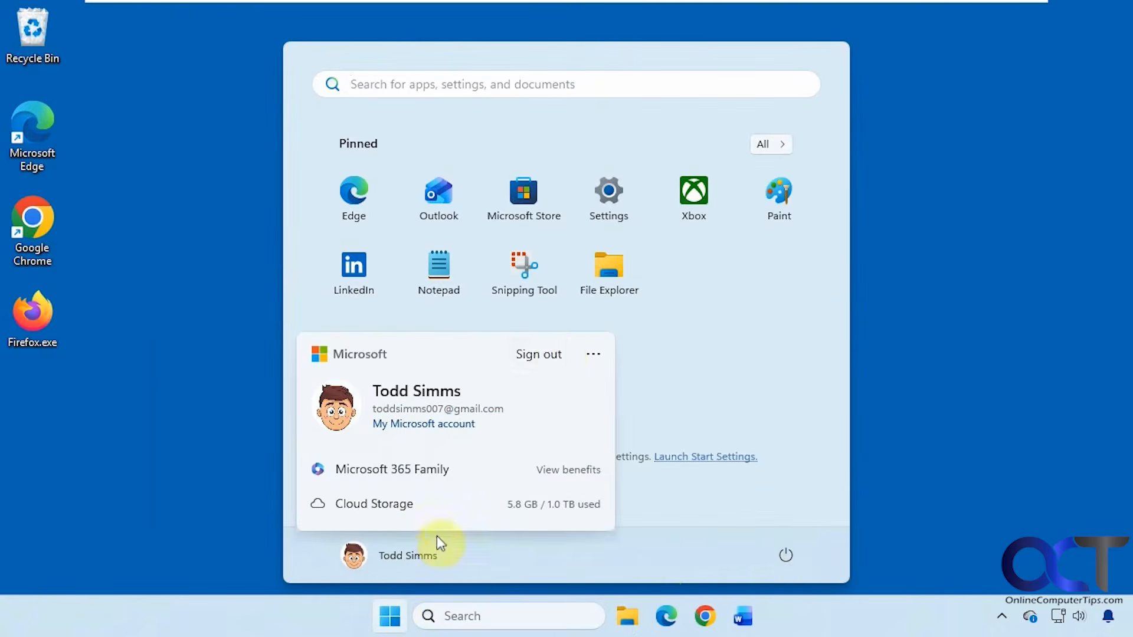
pyautogui.click(557, 354)
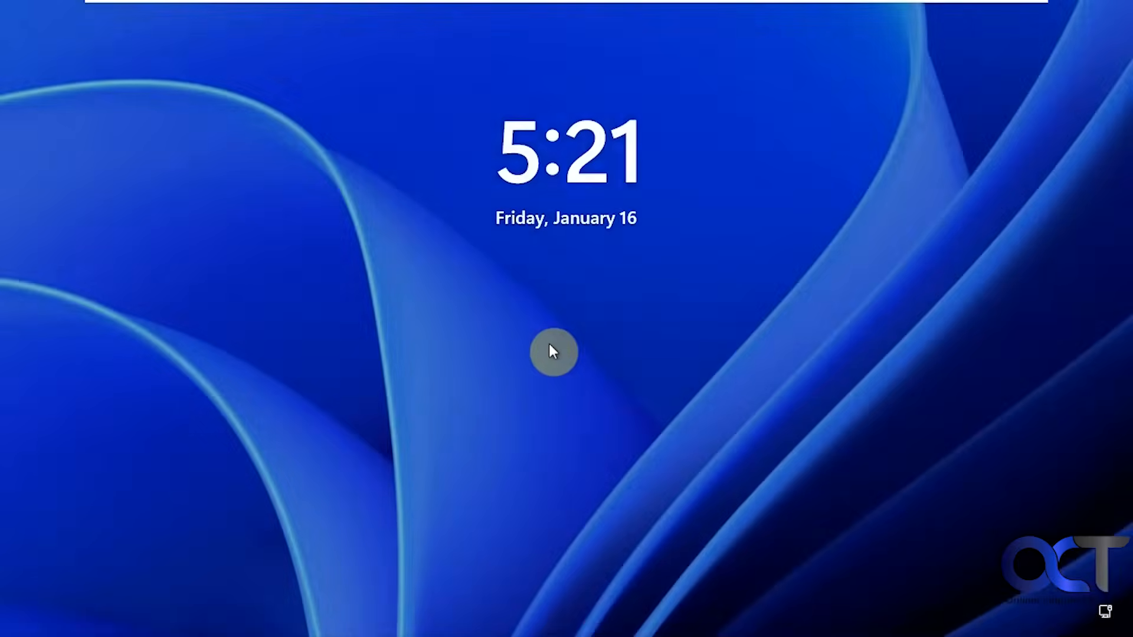
pyautogui.click(550, 347)
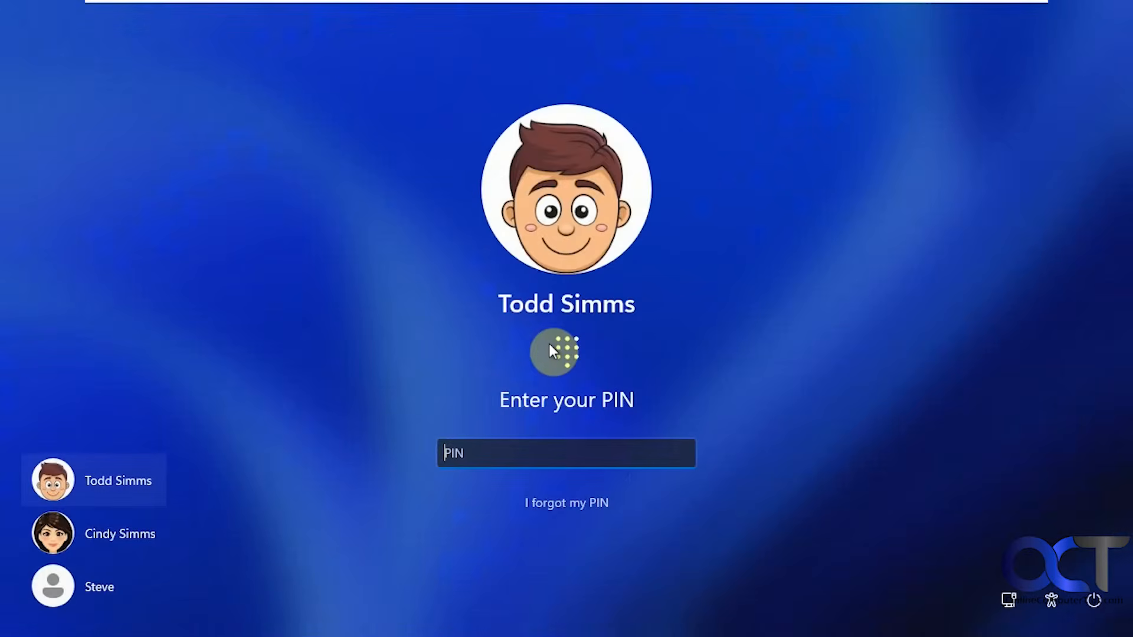
pyautogui.write('1234')
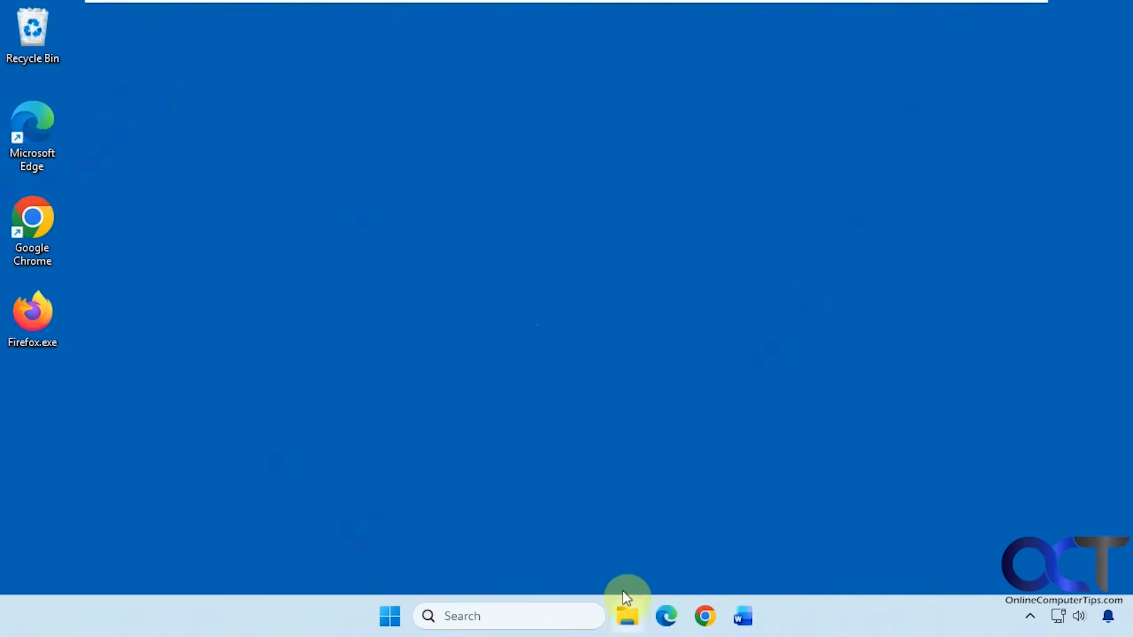
# Step: Open Documents in File Explorer and dismiss the 'Location is not available' error
pyautogui.click(632, 611)
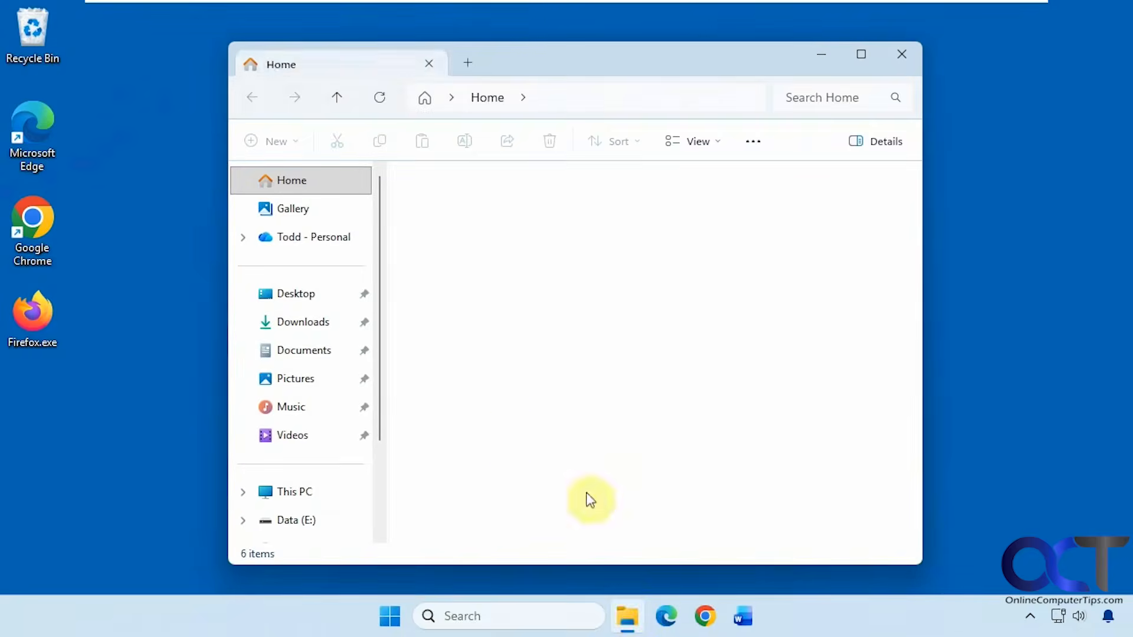
pyautogui.click(309, 349)
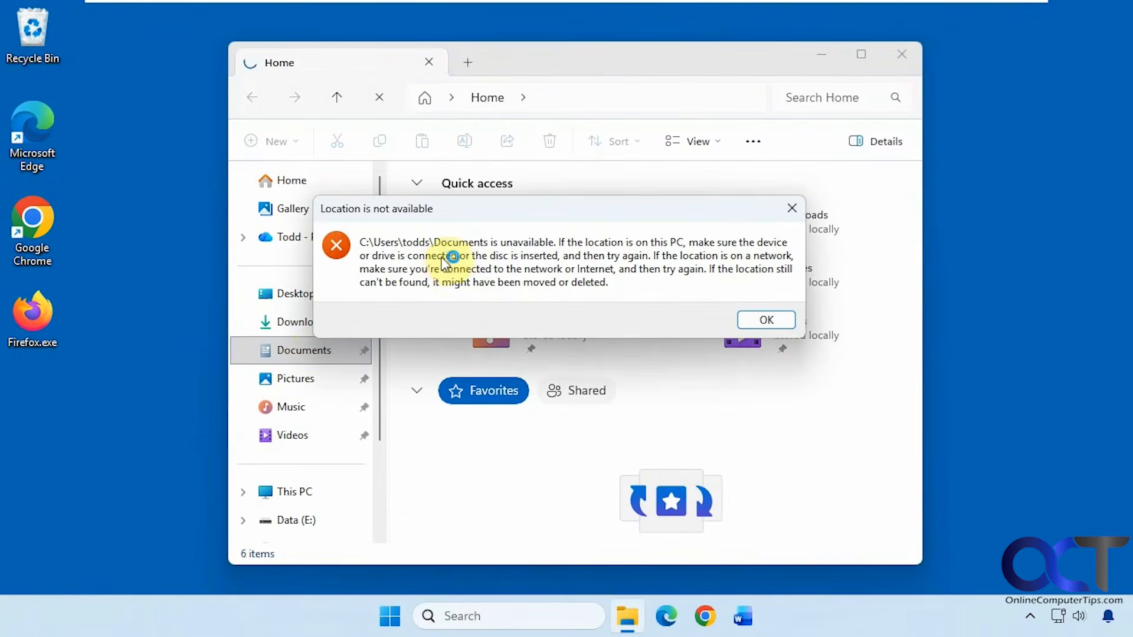
pyautogui.click(757, 320)
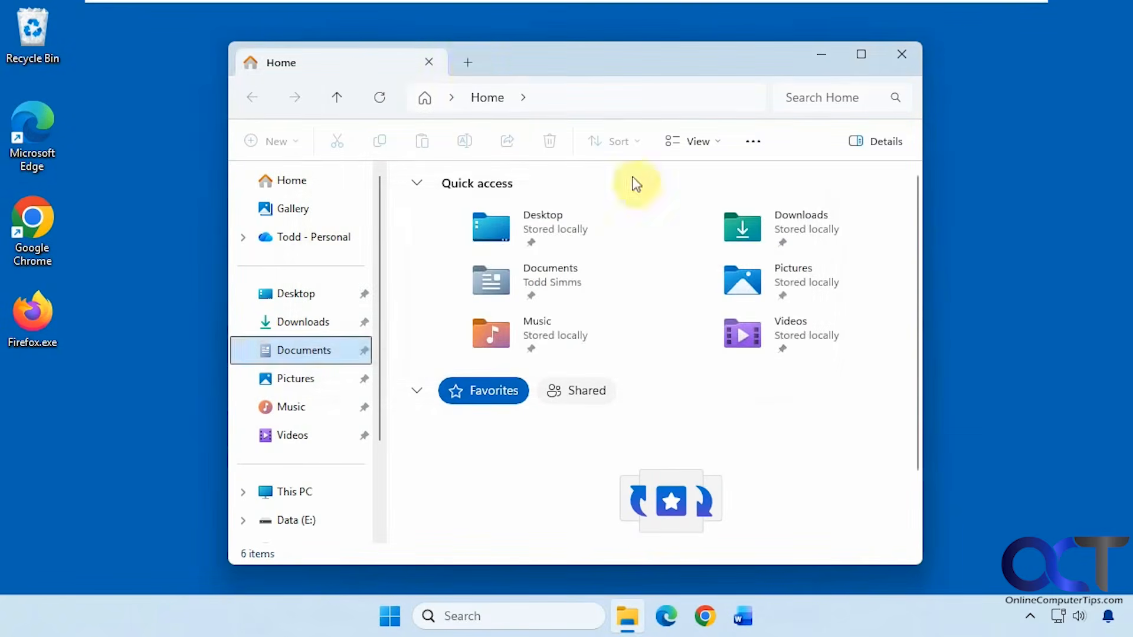
# Step: In a new Explorer tab, go to This PC and open Local Disk (C:)
pyautogui.click(467, 63)
pyautogui.click(304, 492)
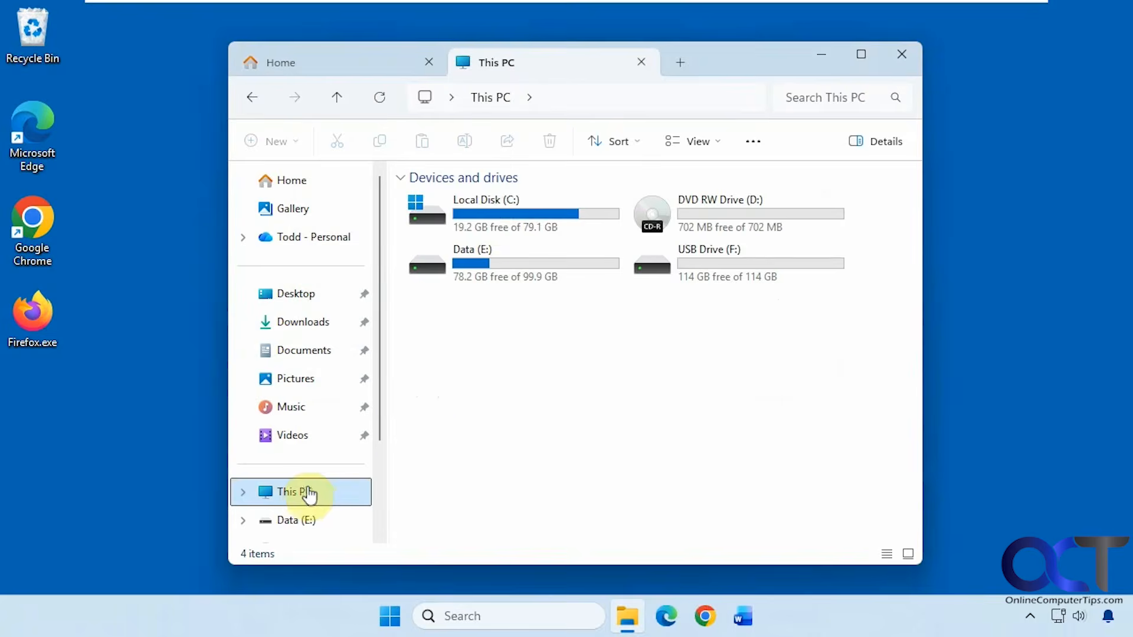
pyautogui.doubleClick(489, 235)
# Step: In the profile folder under C:\Users, create a new folder named Documents and open it
pyautogui.doubleClick(449, 293)
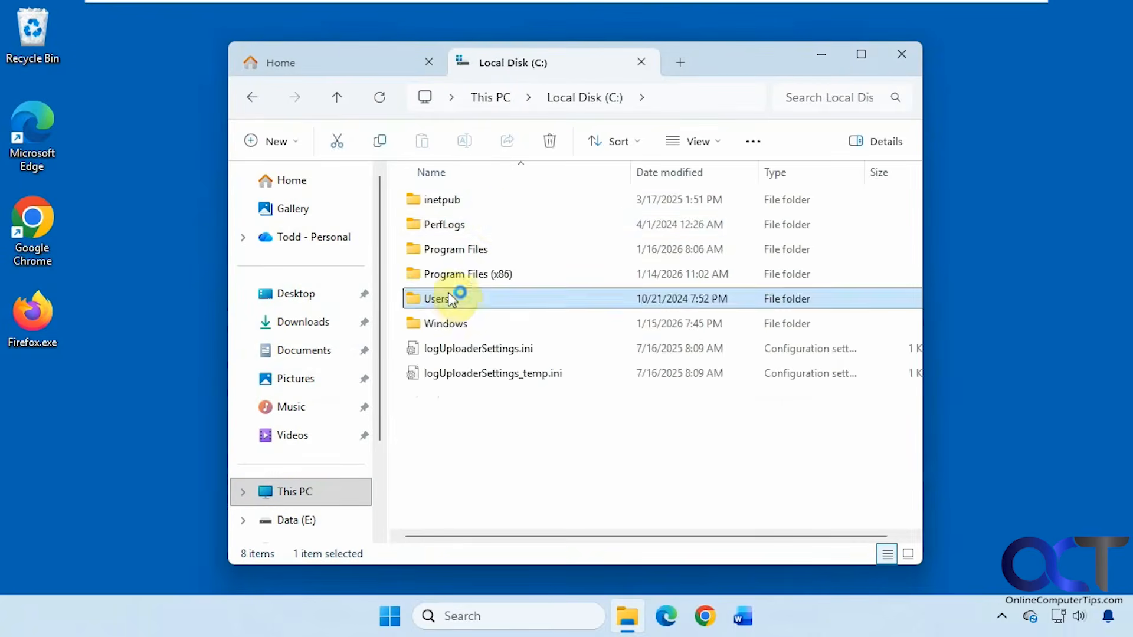
pyautogui.doubleClick(439, 250)
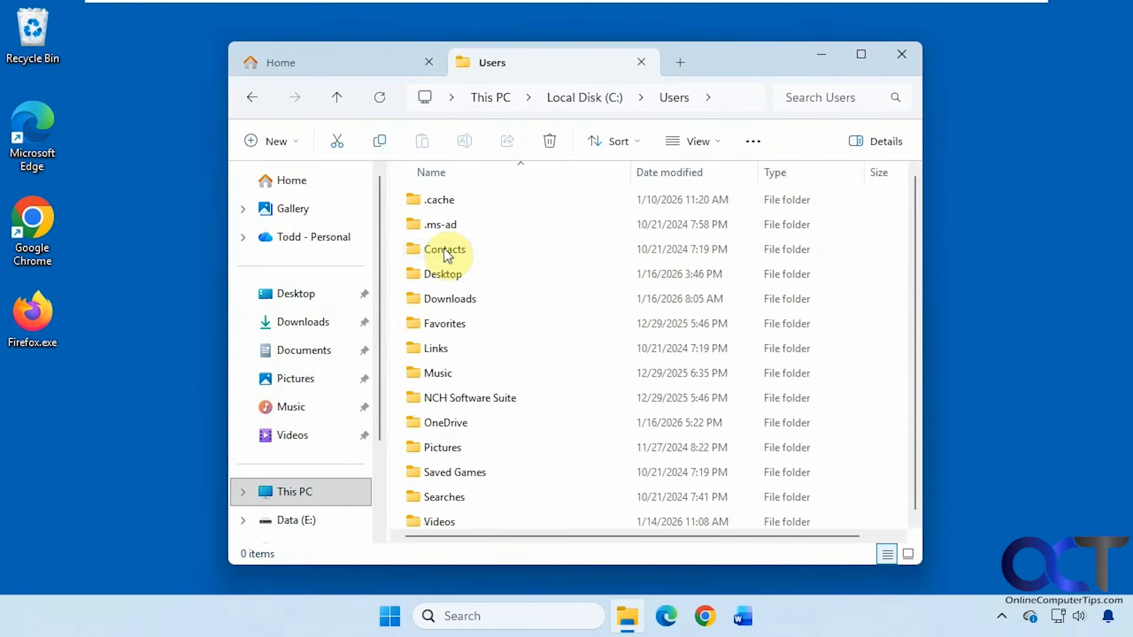
pyautogui.scroll(-1, 479, 416)
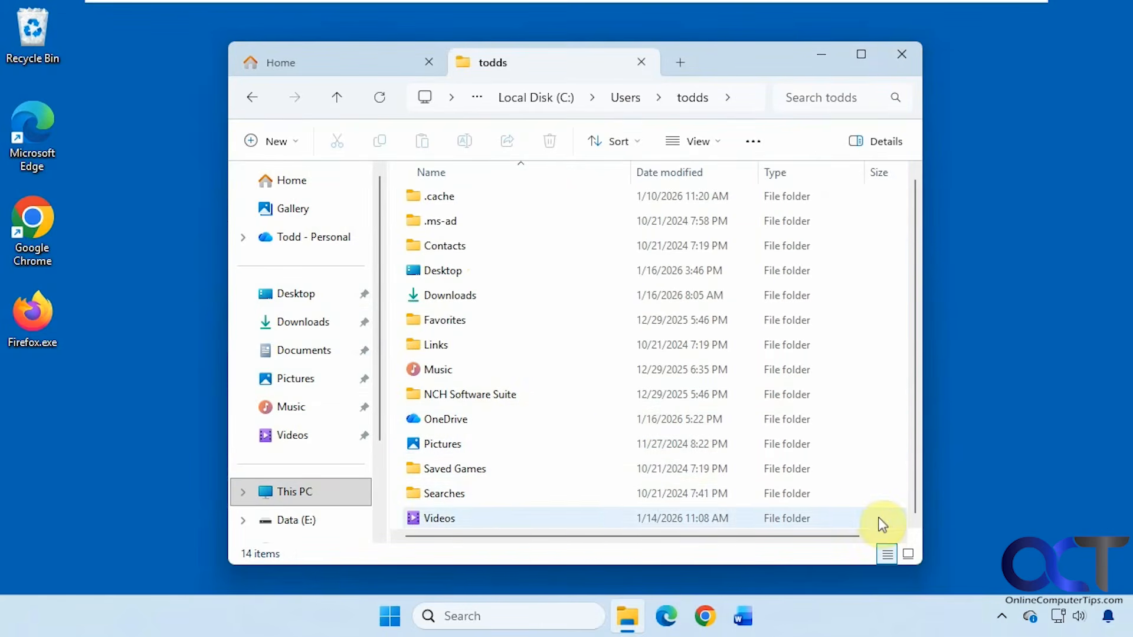
pyautogui.click(300, 145)
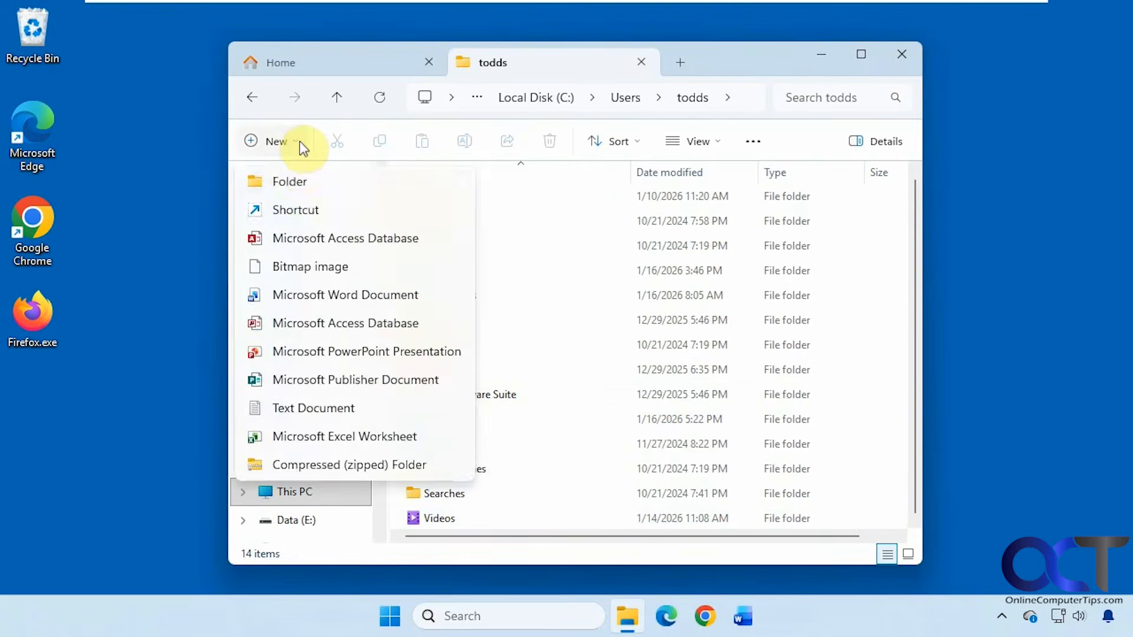
pyautogui.click(298, 182)
pyautogui.write('Documents')
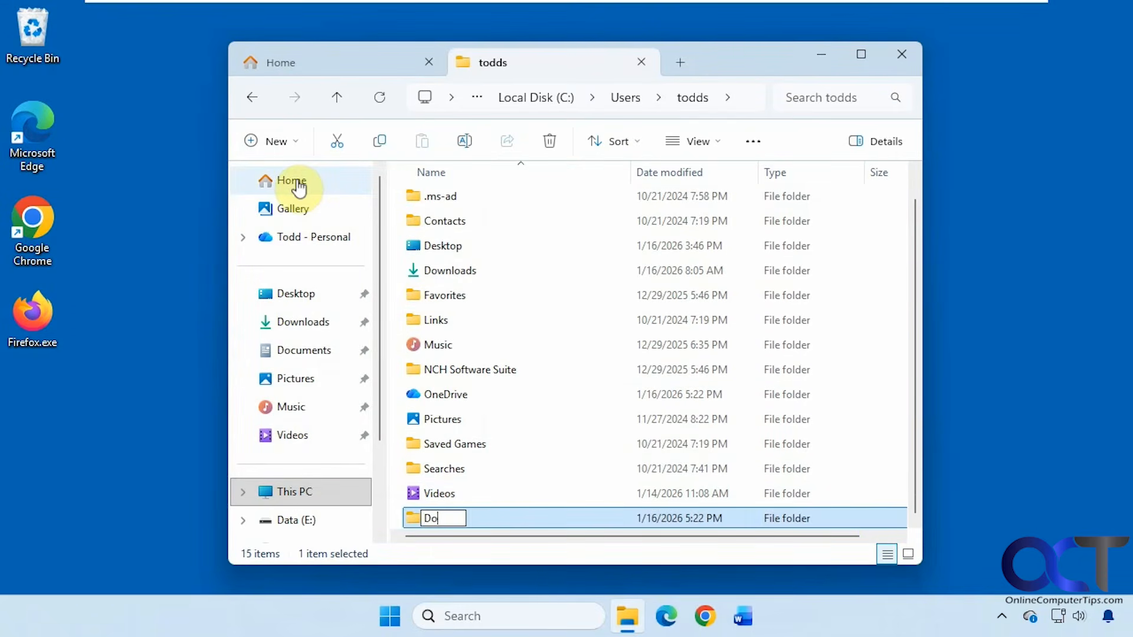
pyautogui.press('Return')
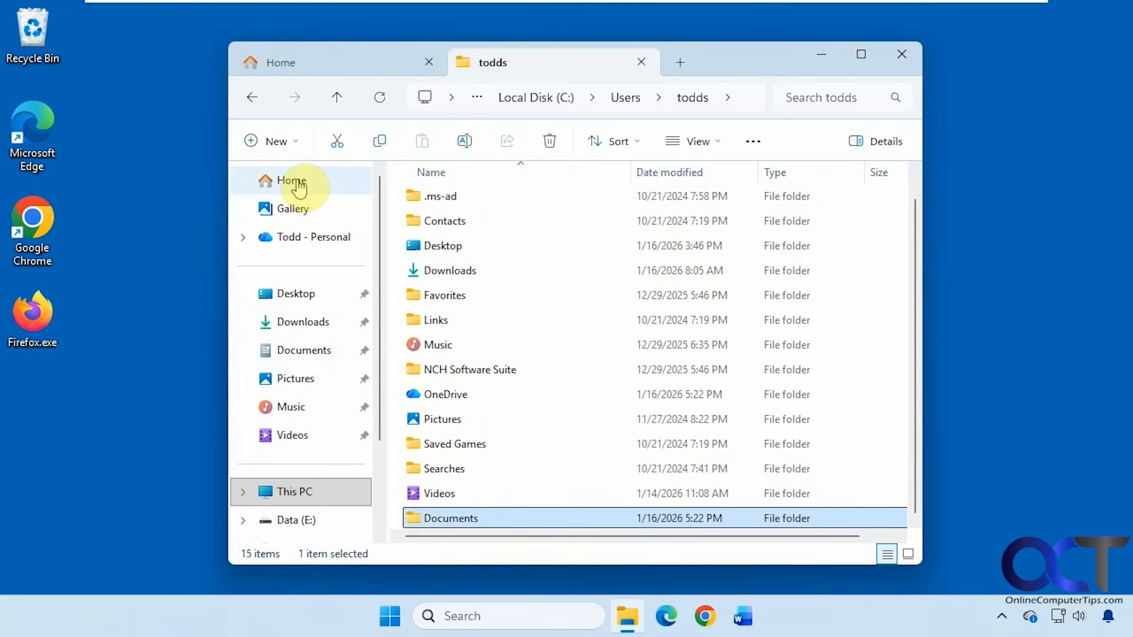
pyautogui.press('Return')
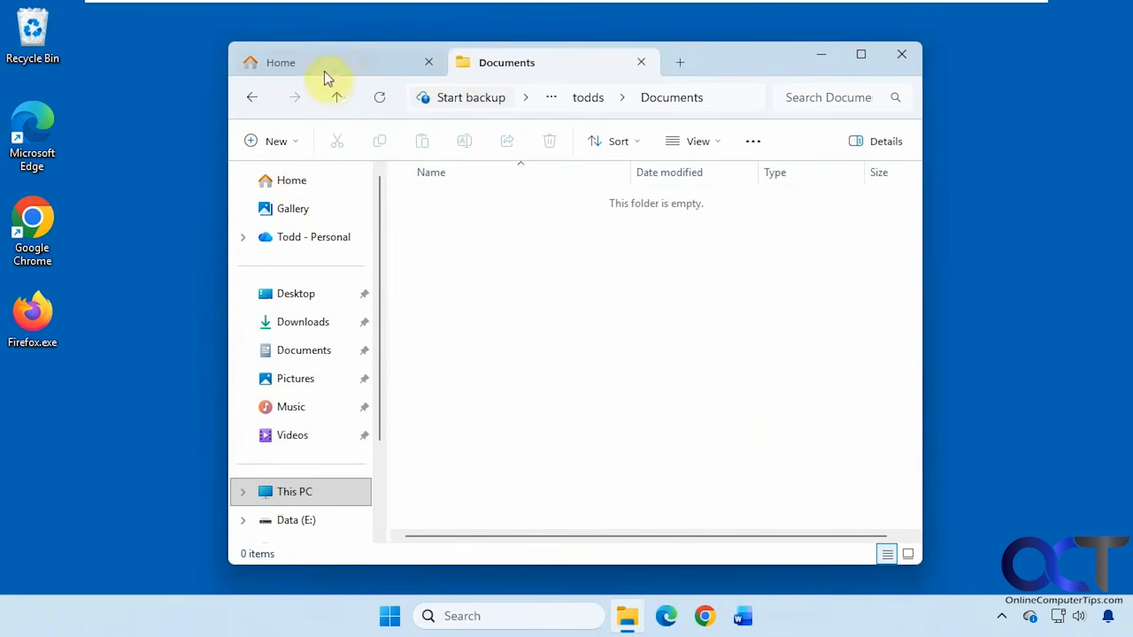
# Step: In the first tab, open the Documents library and check its Properties without changing anything
pyautogui.click(328, 71)
pyautogui.click(303, 347)
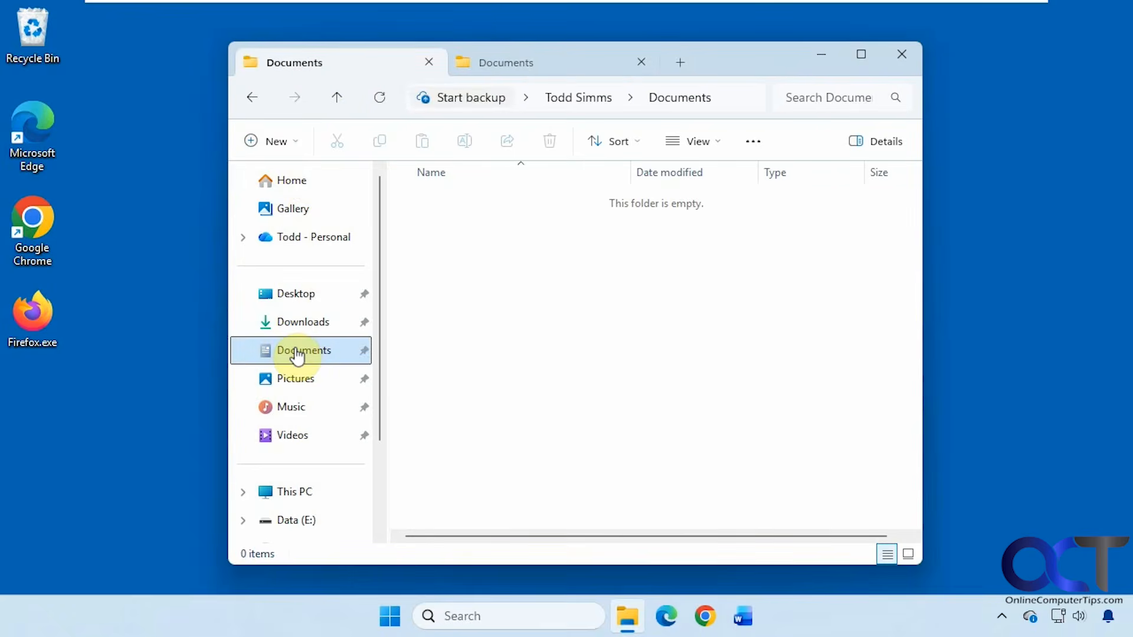
pyautogui.rightClick(296, 353)
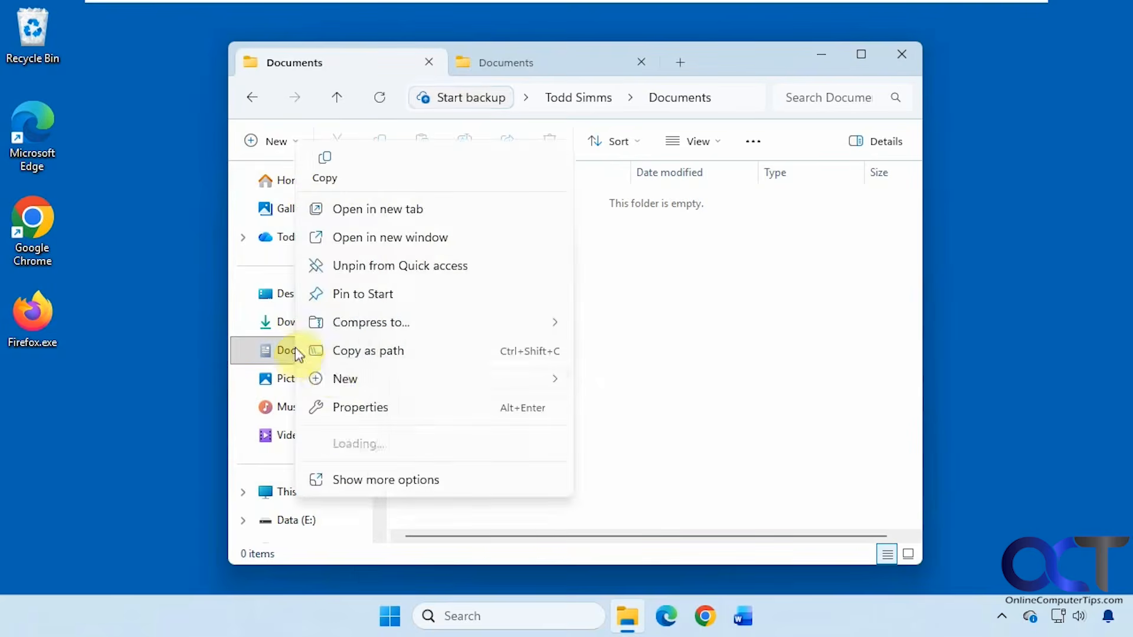
pyautogui.click(351, 408)
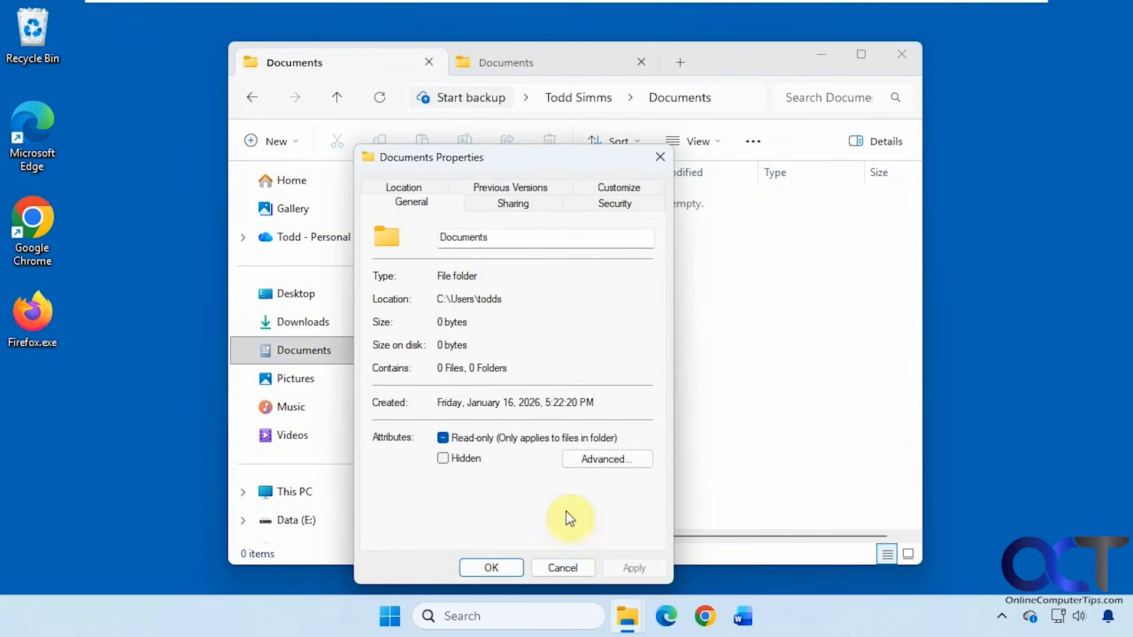
pyautogui.click(565, 565)
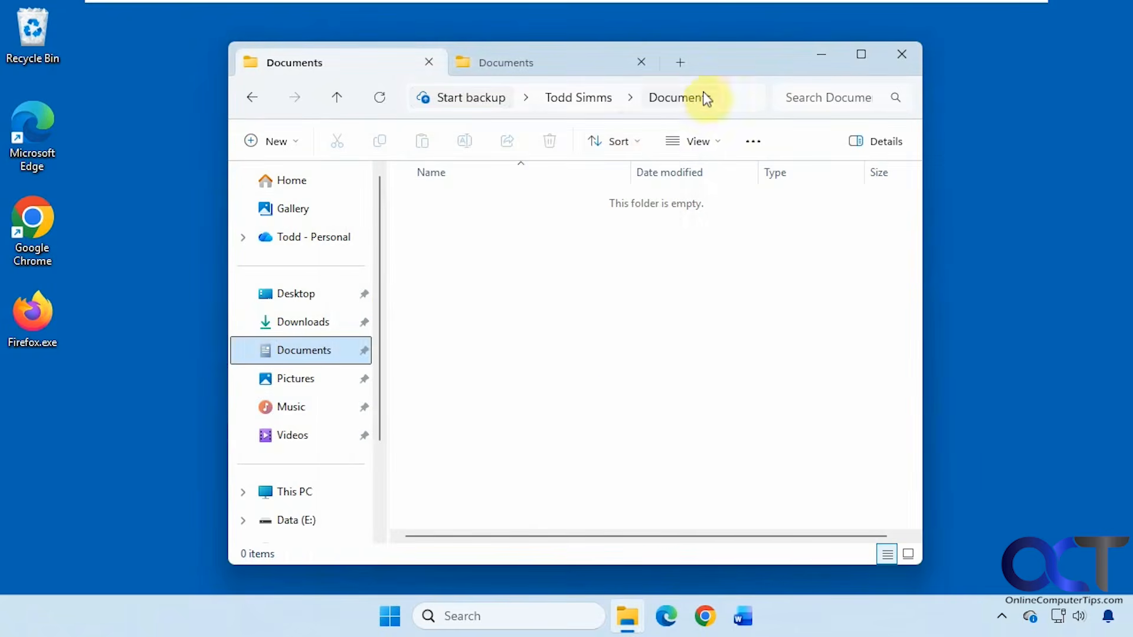
# Step: View the current folder's full path, then go up to the user's profile folder
pyautogui.click(736, 99)
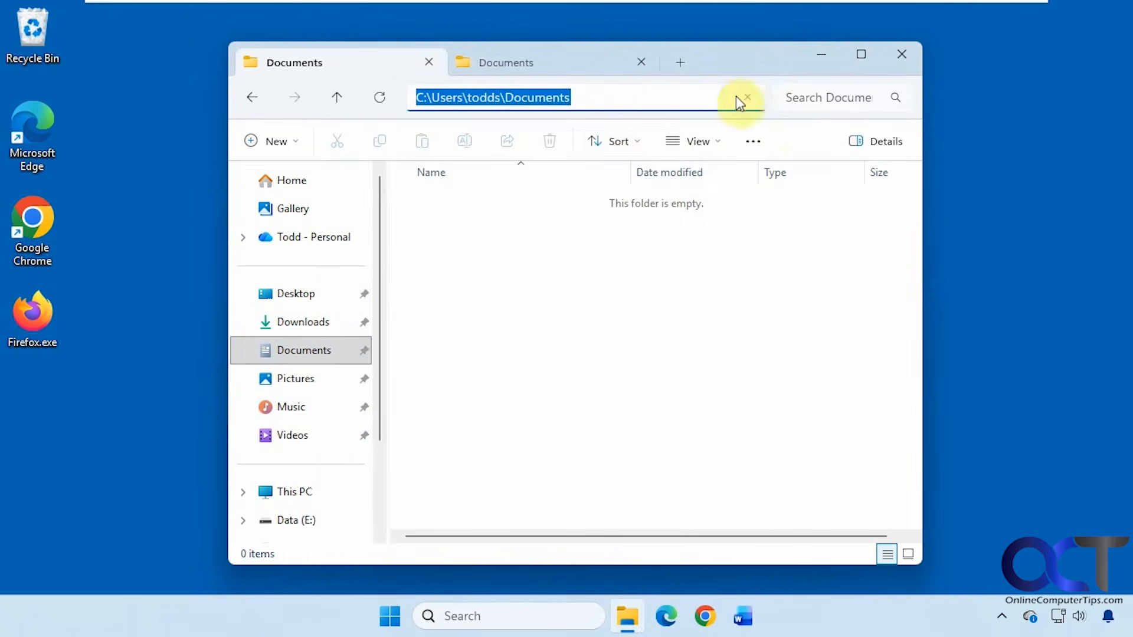
pyautogui.click(587, 300)
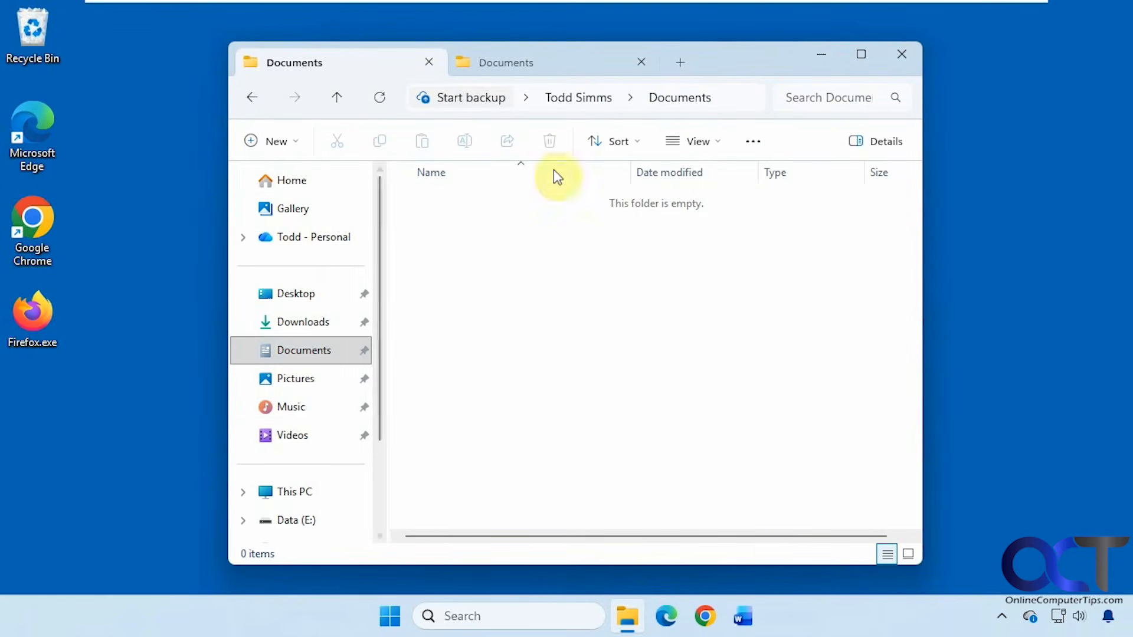
pyautogui.click(593, 98)
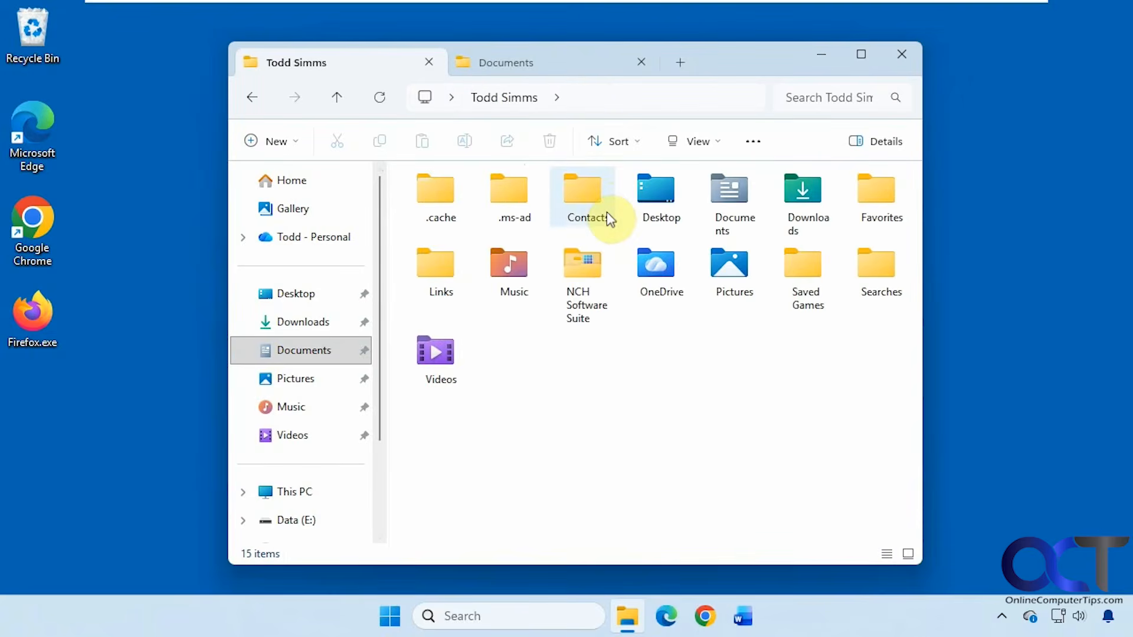
# Step: Cut all 89 items from OneDrive\Documents and paste them into the new local Documents folder
pyautogui.doubleClick(657, 273)
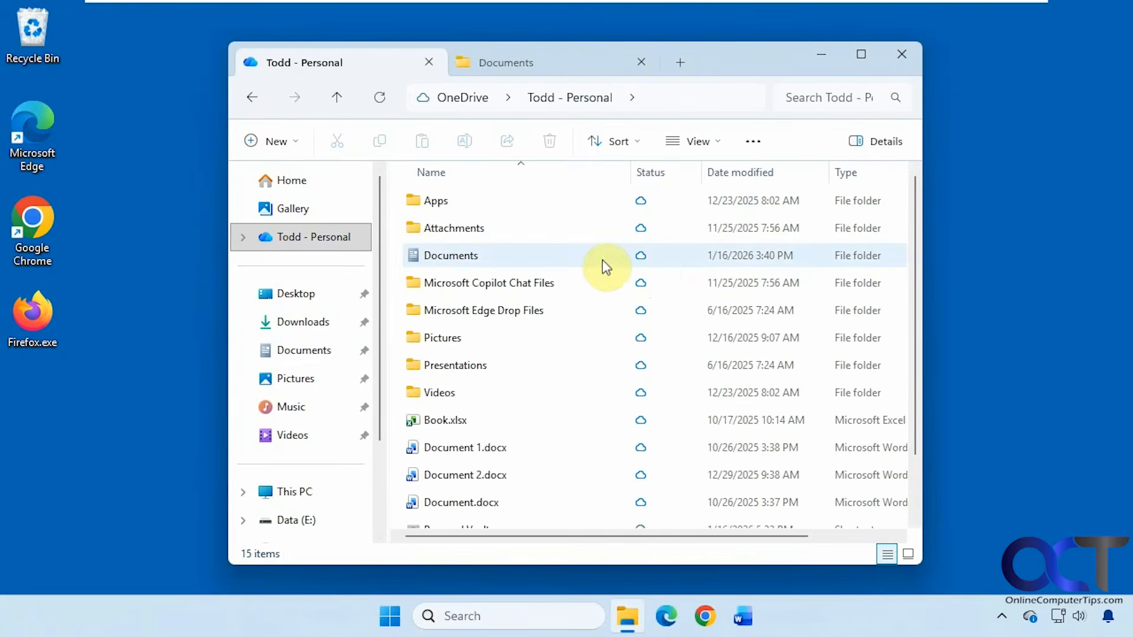
pyautogui.click(472, 258)
pyautogui.doubleClick(472, 259)
pyautogui.click(511, 284)
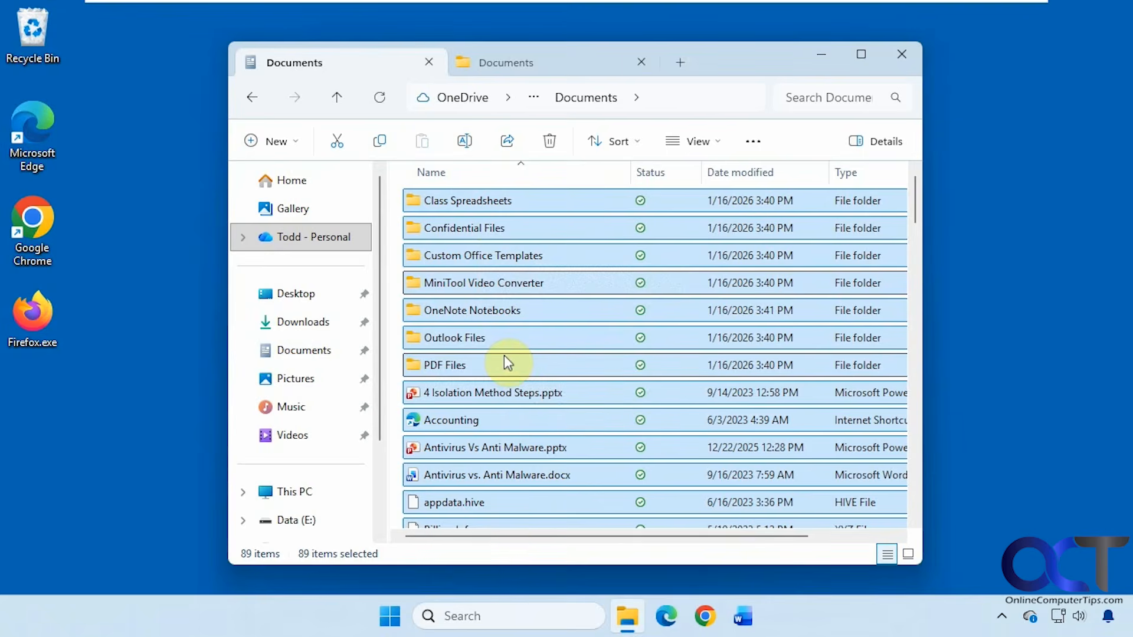
pyautogui.click(334, 354)
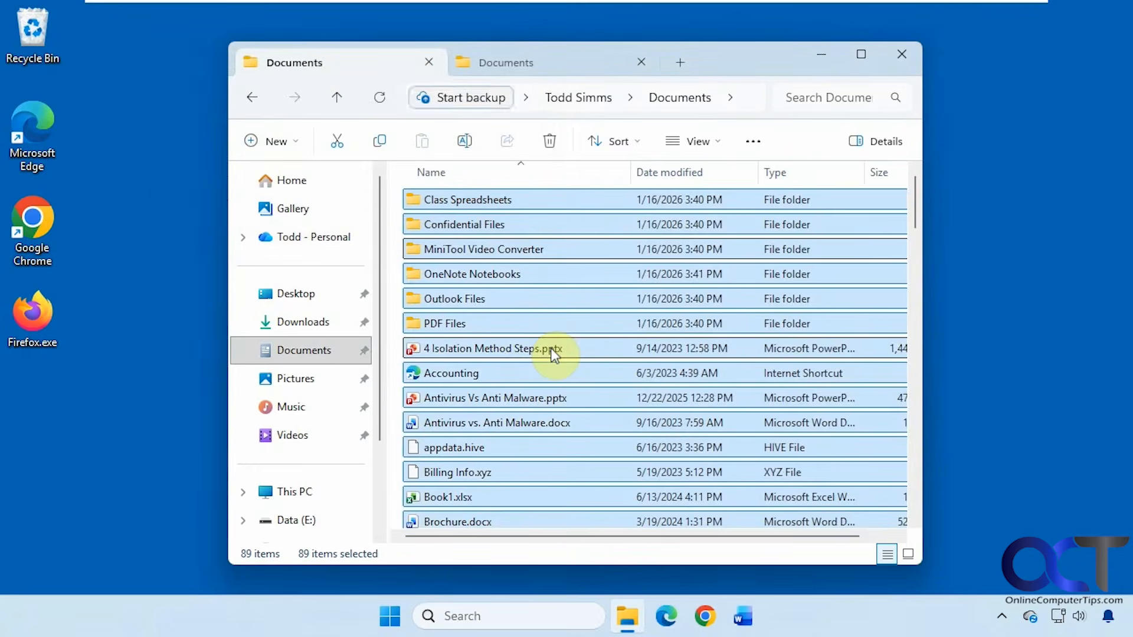
pyautogui.click(307, 354)
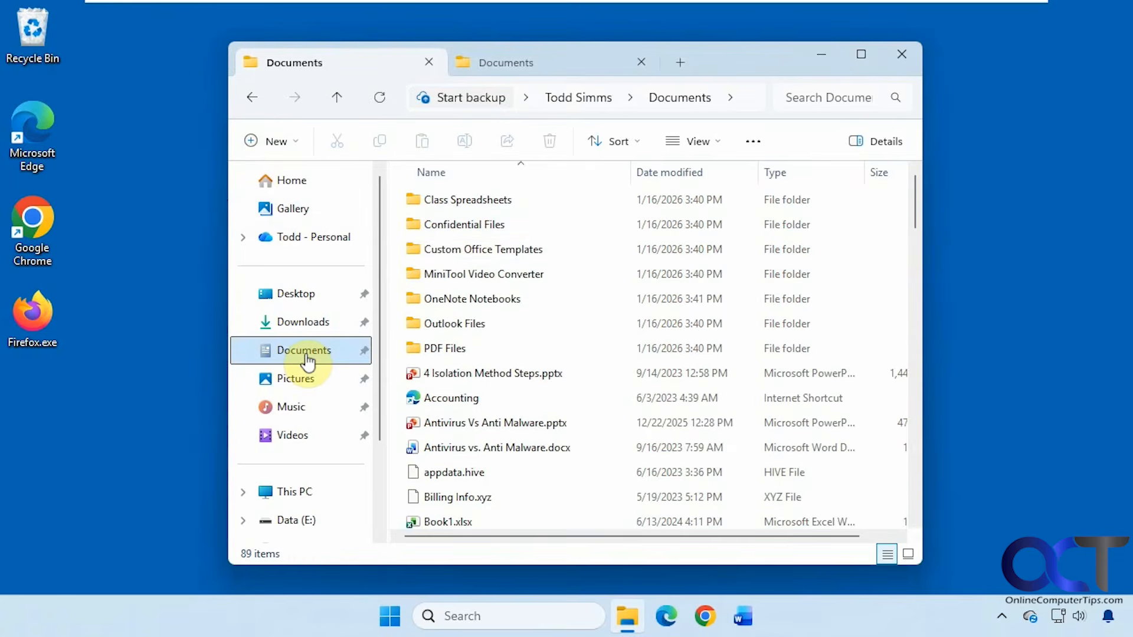
# Step: Maximize File Explorer and check the Documents folder's full path in the address bar
pyautogui.click(861, 55)
pyautogui.click(607, 54)
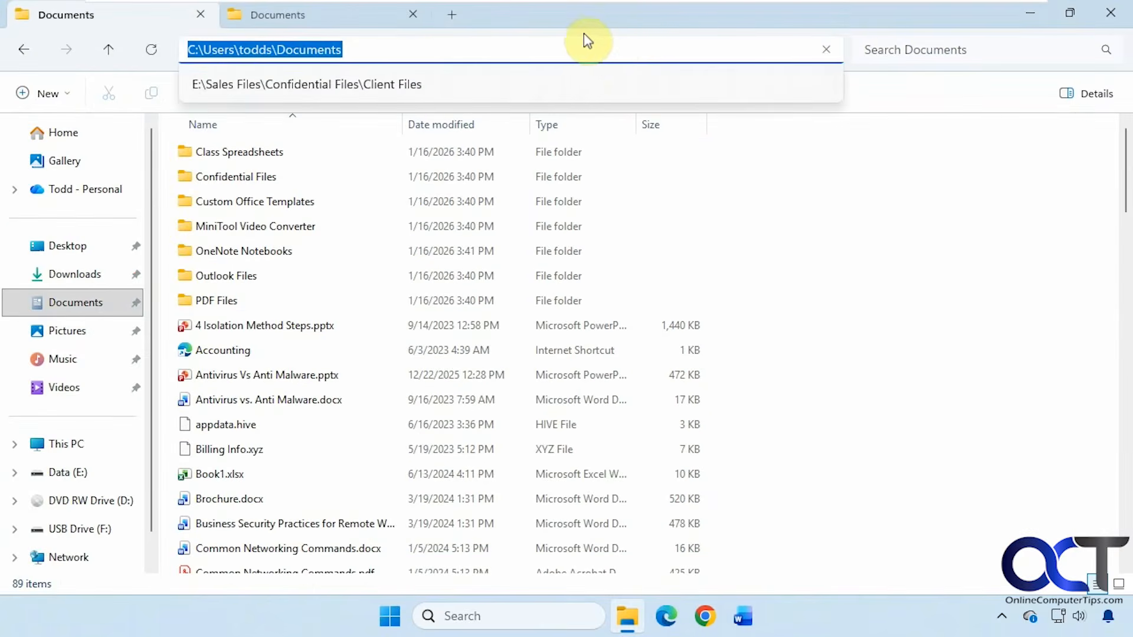
pyautogui.press('Escape')
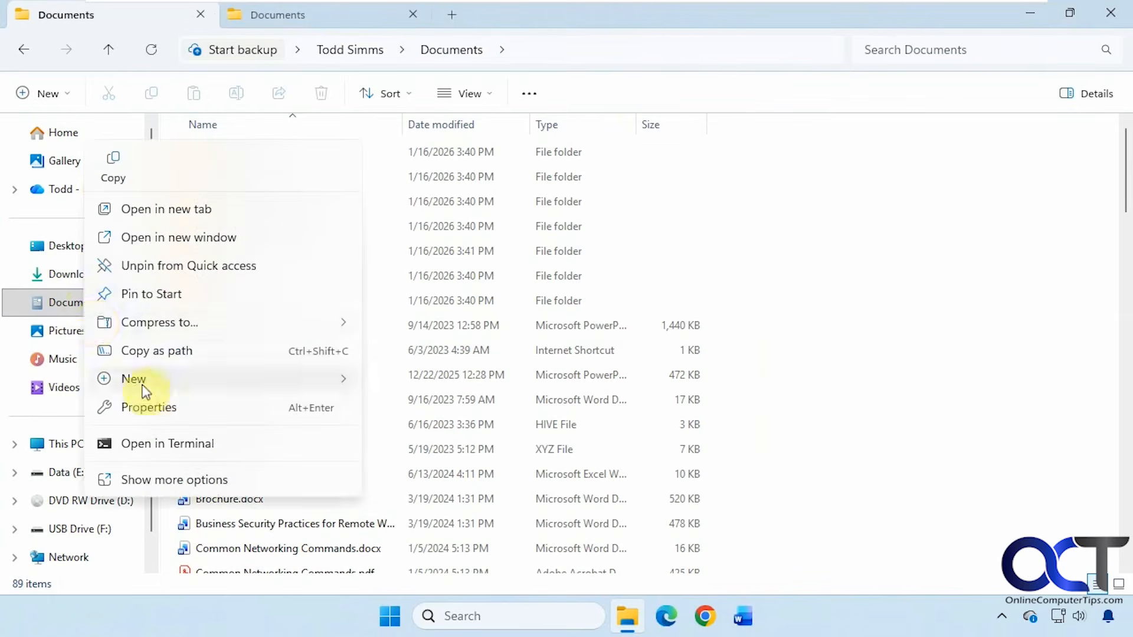
# Step: Confirm on the Documents Properties Location tab that it points to the C:\Users profile folder, then cancel
pyautogui.click(148, 406)
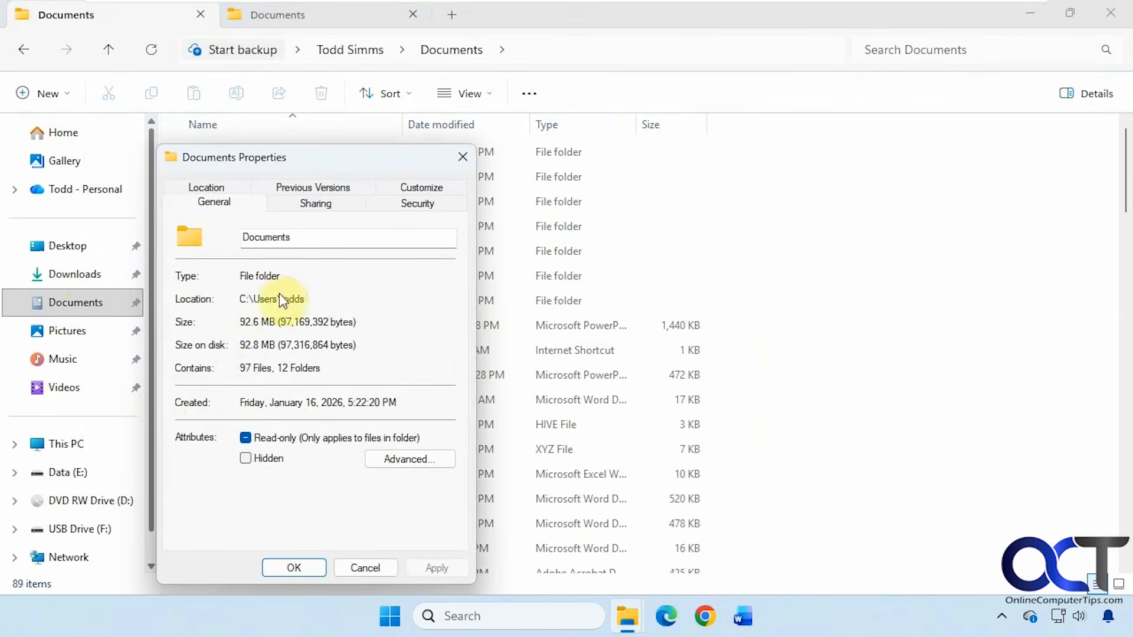
pyautogui.click(220, 187)
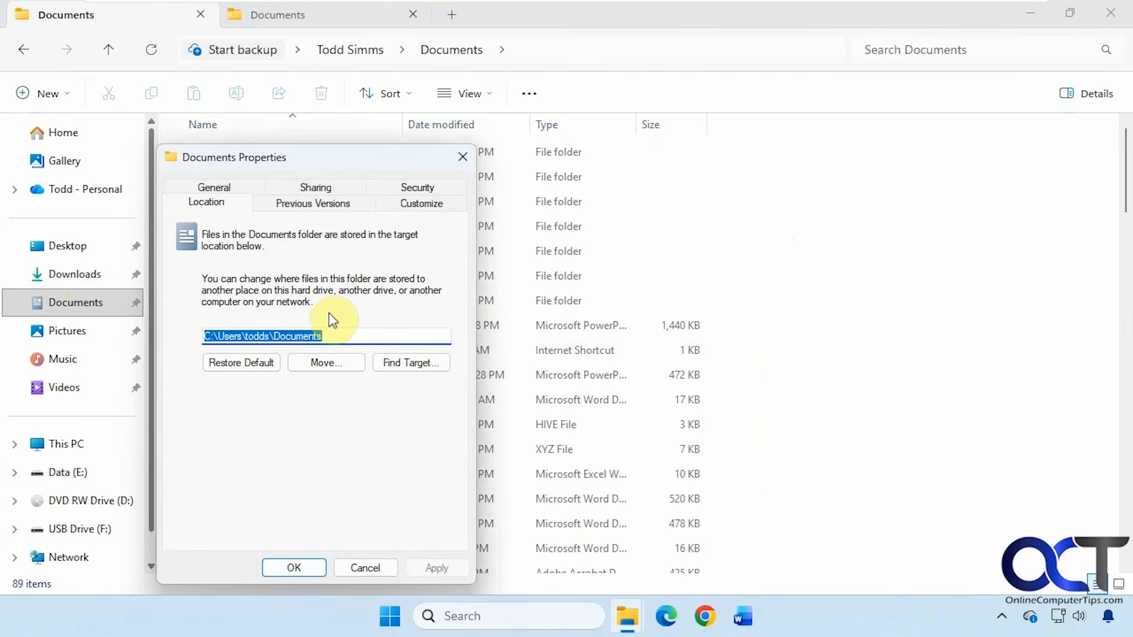
pyautogui.click(368, 567)
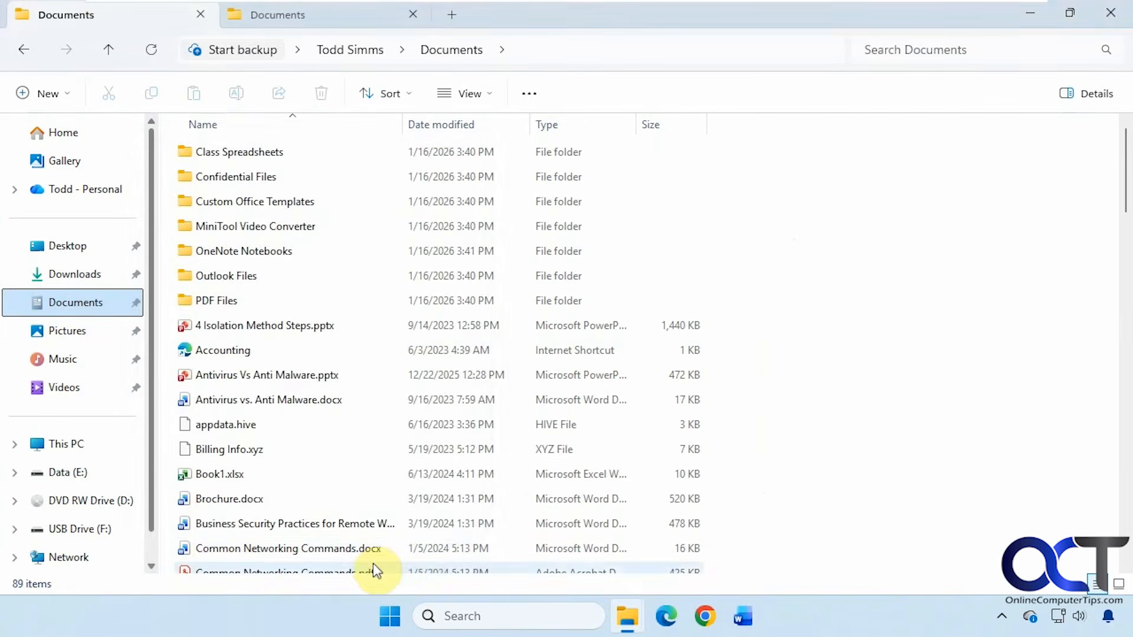
# Step: Relaunch Registry Editor from a 'reg' search and approve the admin prompt
pyautogui.click(451, 608)
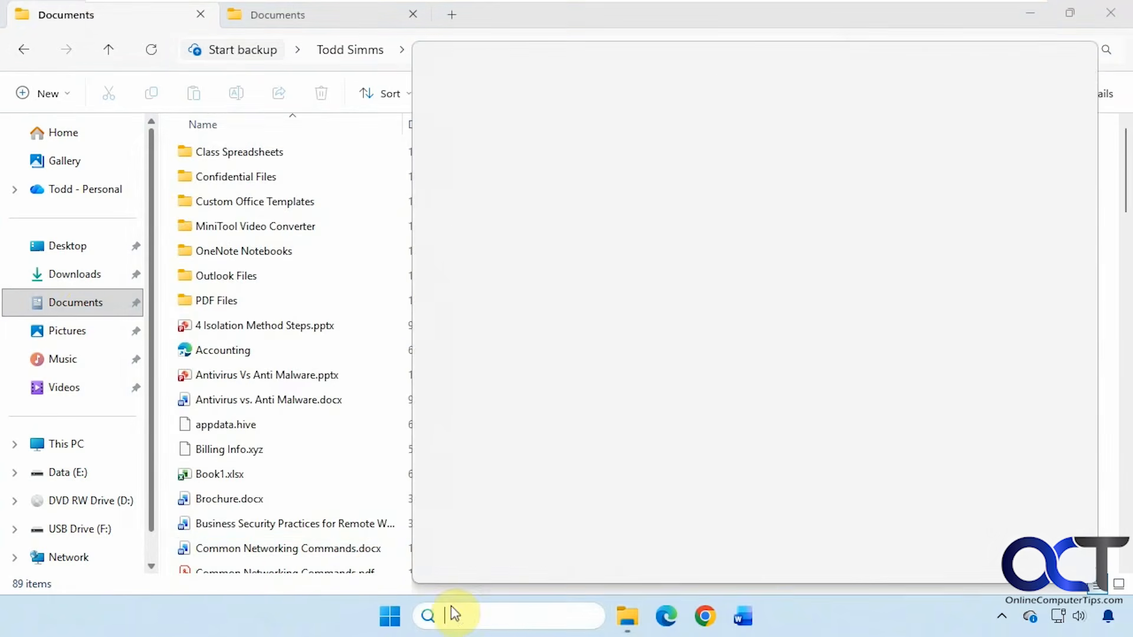
pyautogui.write('registry Editor')
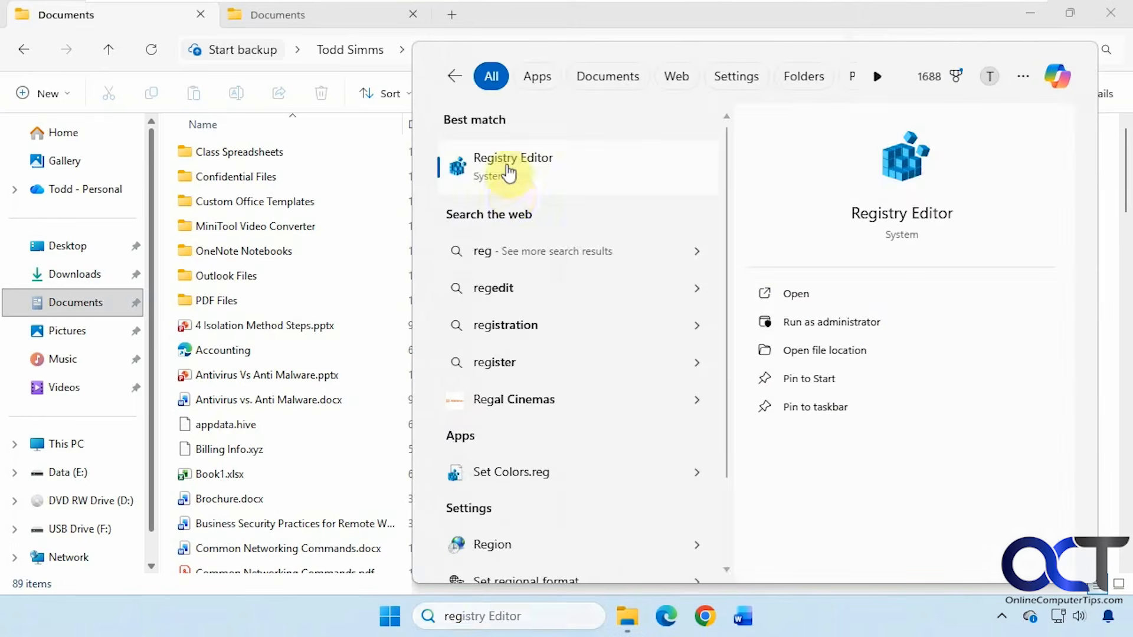
pyautogui.click(509, 171)
pyautogui.click(476, 447)
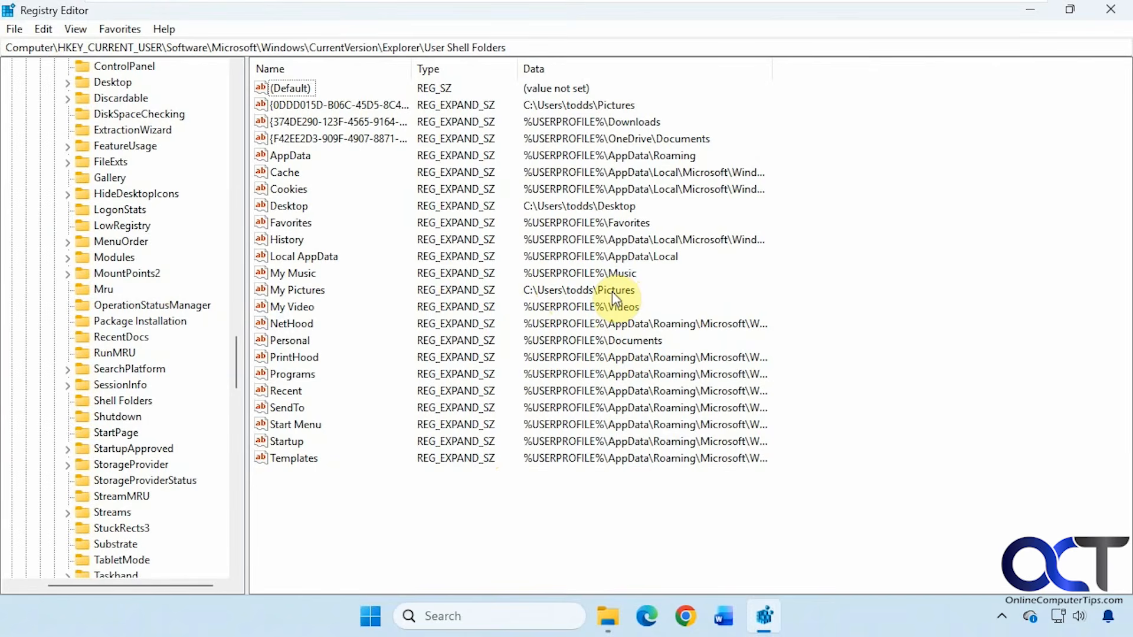
# Step: Open the Run dialog, clear its previous entry and paste shell:restoredefaults
pyautogui.click(463, 616)
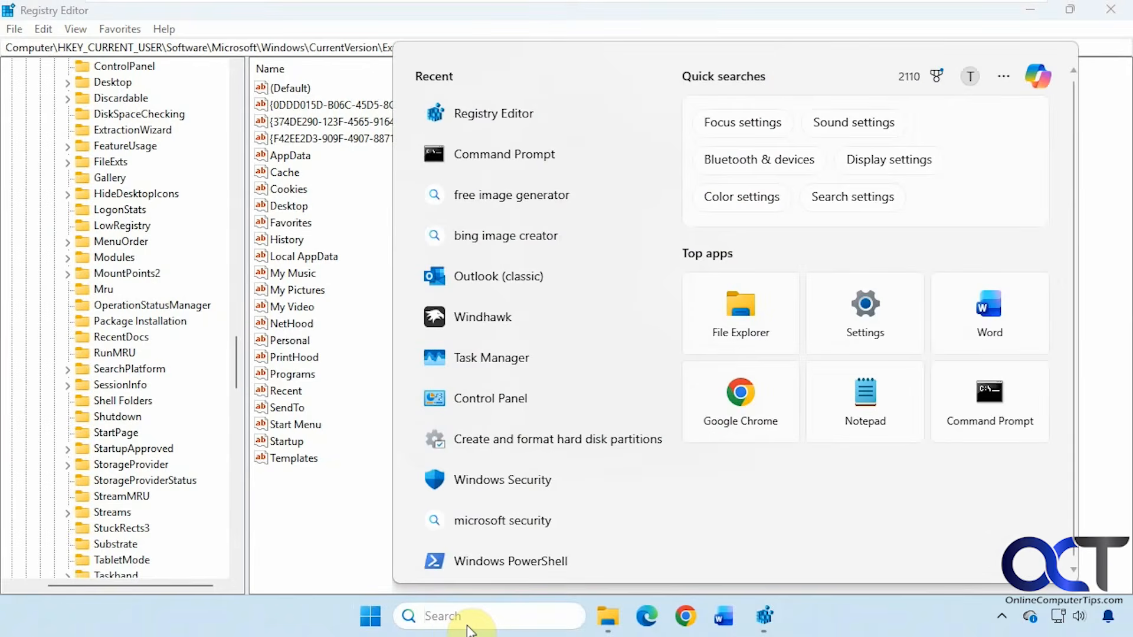
pyautogui.press('super+r')
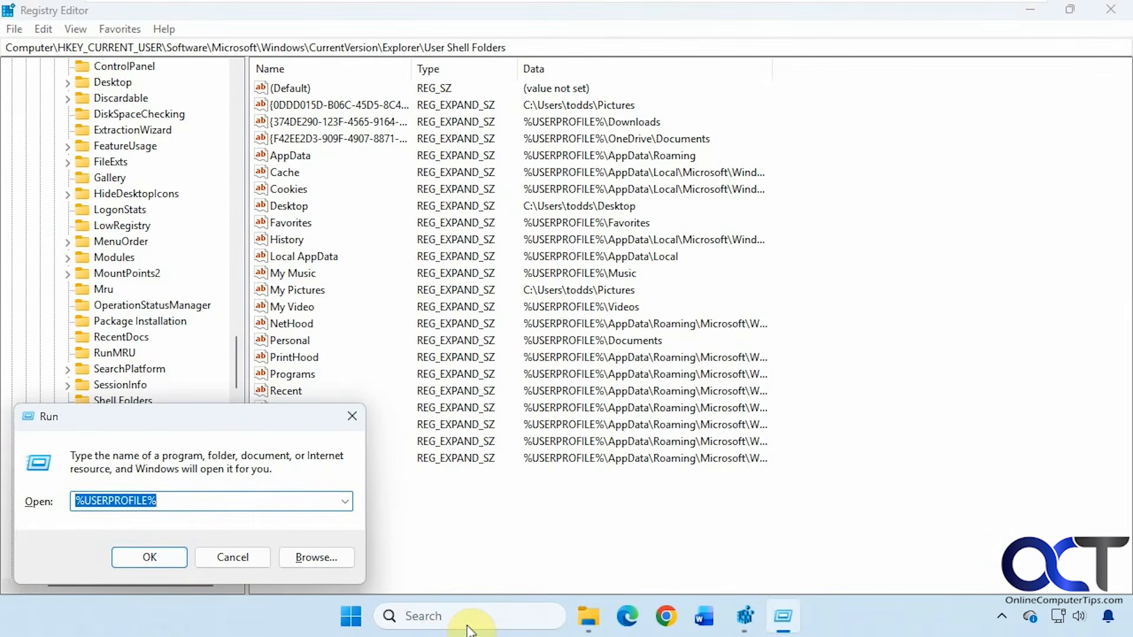
pyautogui.press('BackSpace')
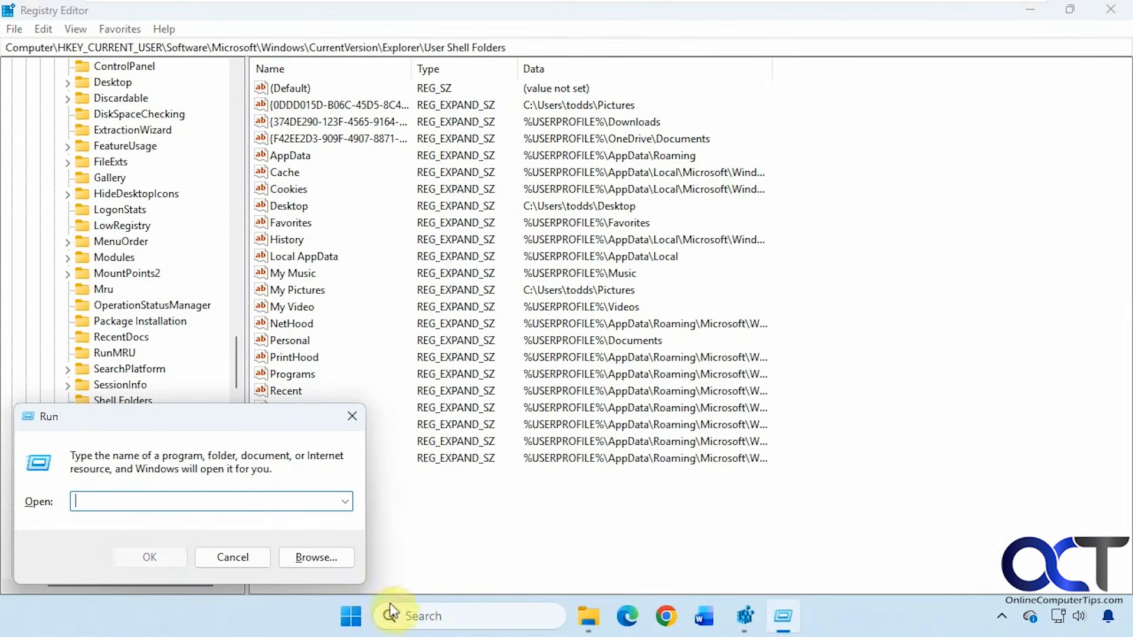
pyautogui.write('shell:restoredefaults')
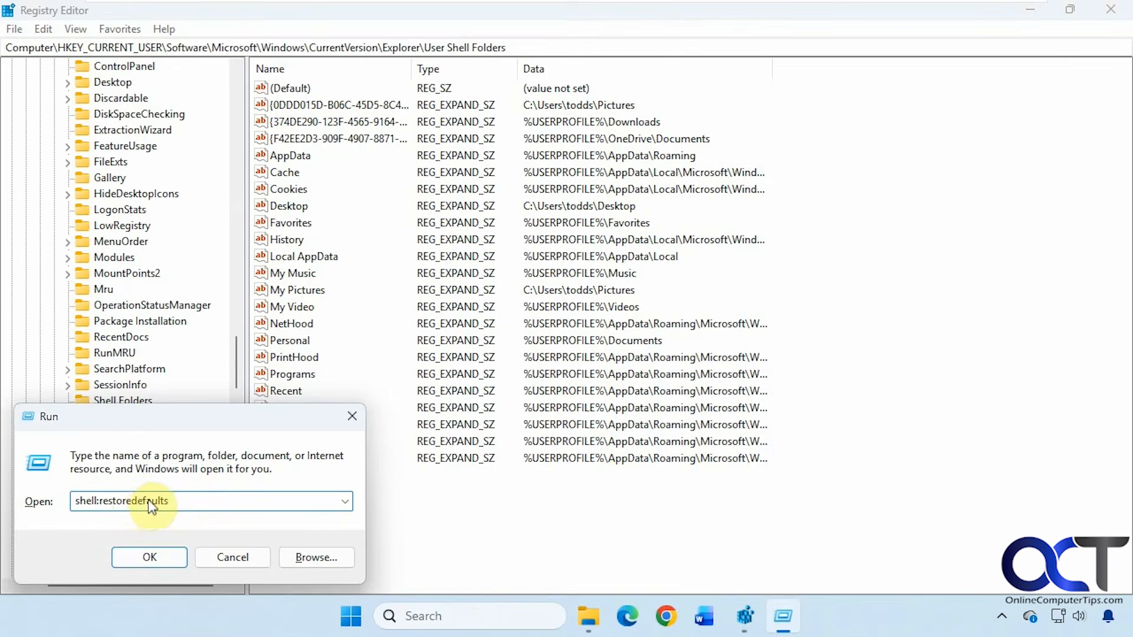